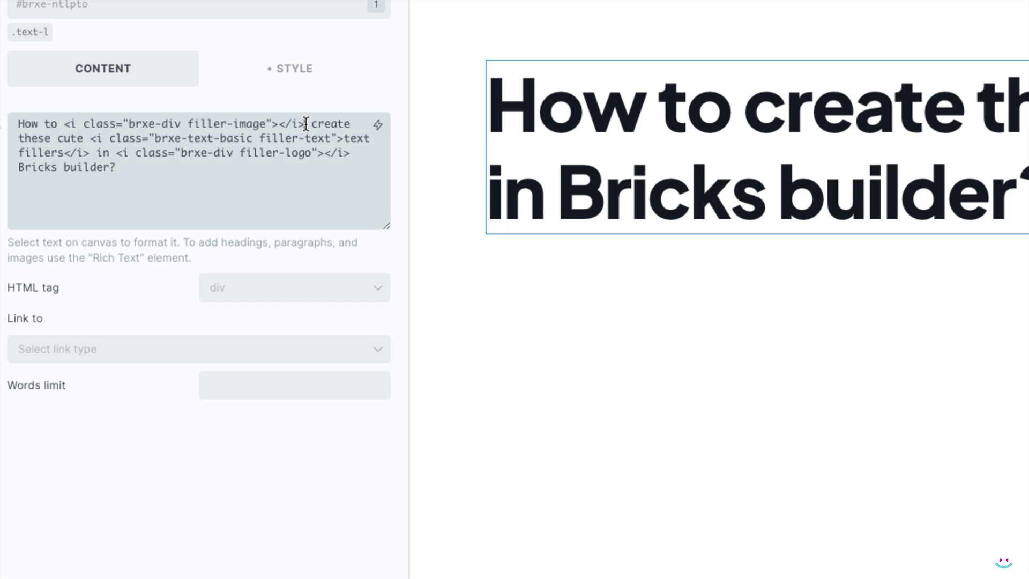
{"action": "left_click_drag", "start_coordinate": [306, 124], "coordinate": [64, 124]}
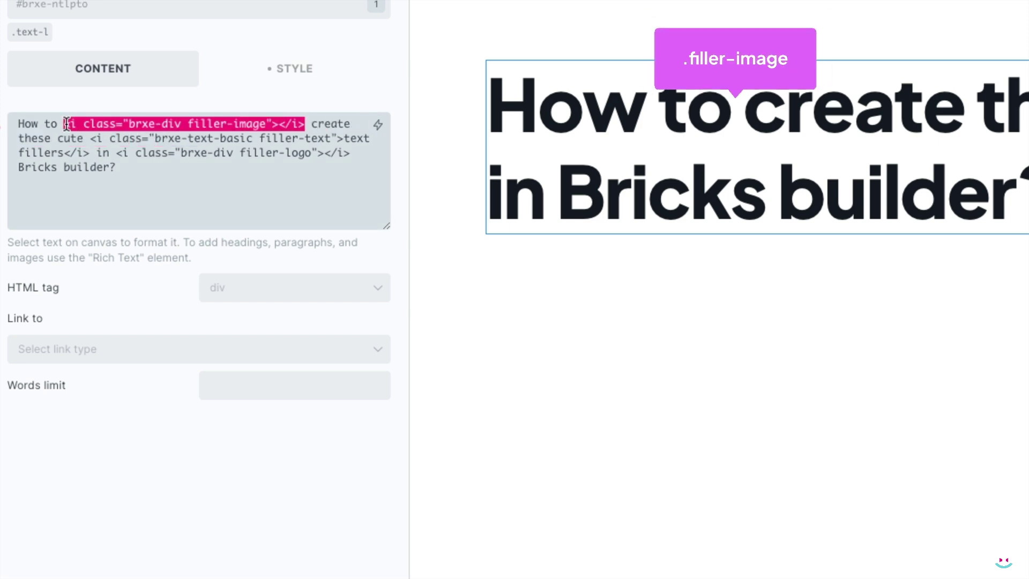
{"action": "left_click", "coordinate": [281, 127]}
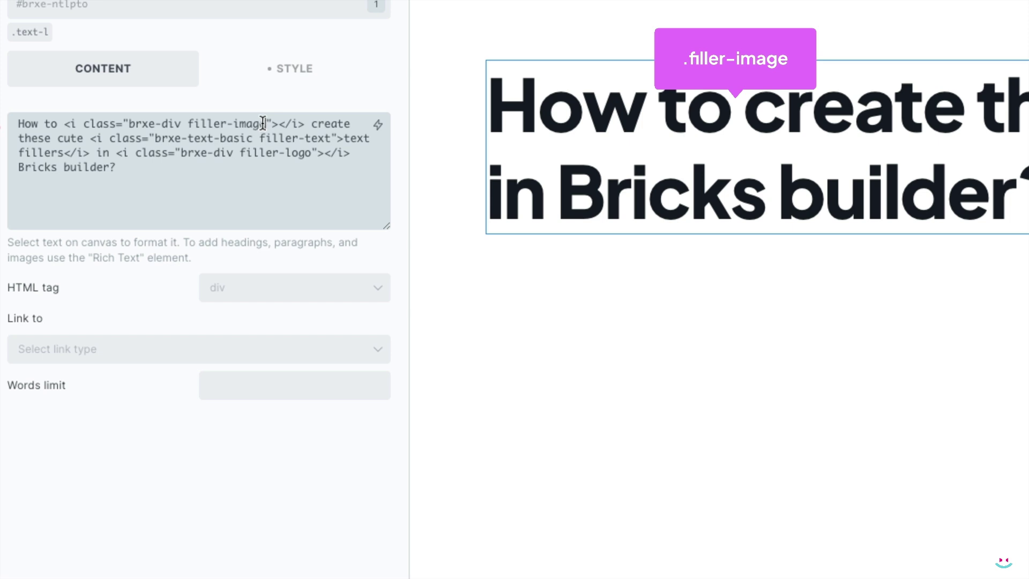
{"action": "left_click_drag", "start_coordinate": [265, 123], "coordinate": [129, 125]}
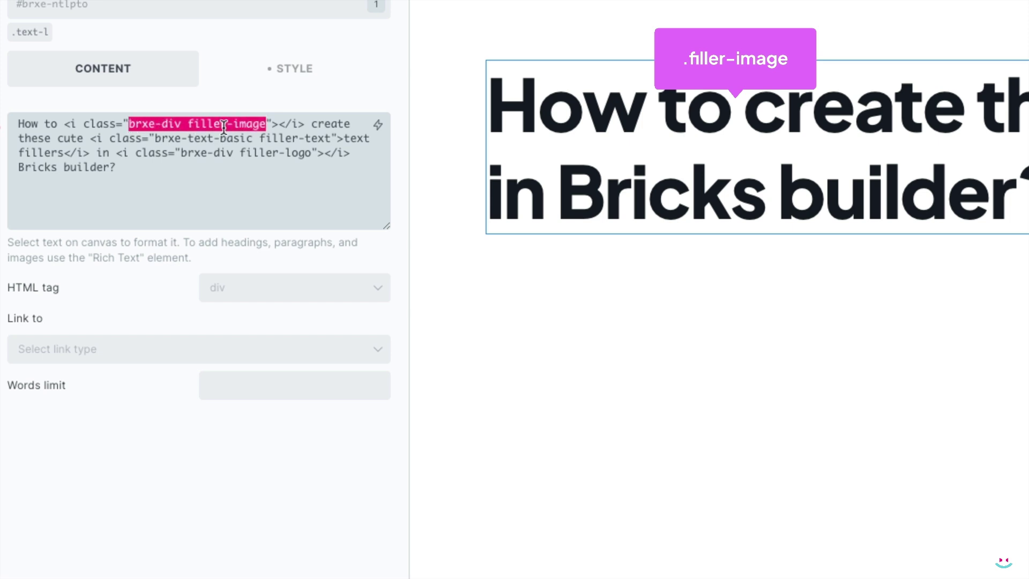
{"action": "left_click", "coordinate": [248, 148]}
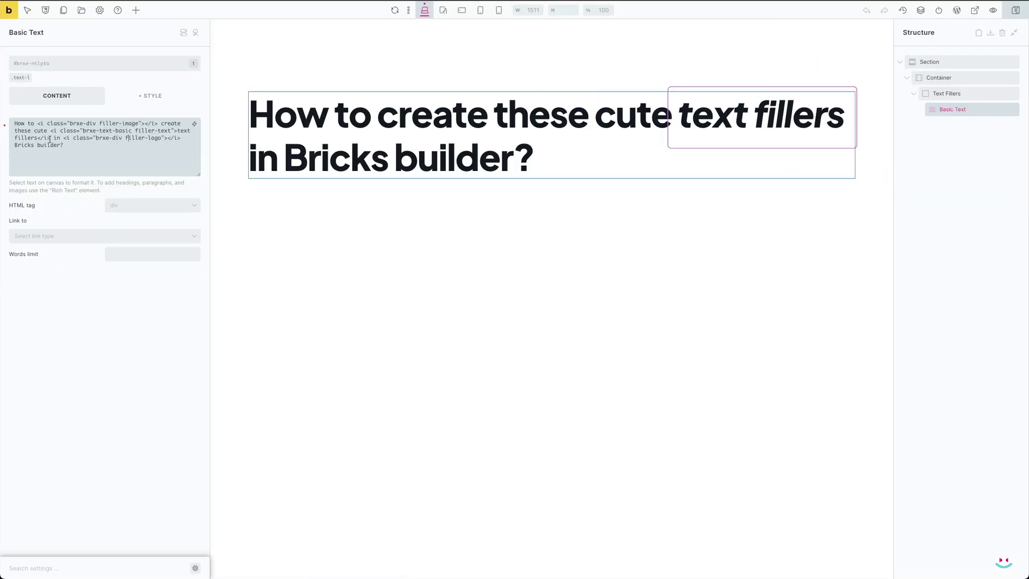
{"action": "mouse_move", "coordinate": [49, 140]}
{"action": "left_mouse_down"}
{"action": "mouse_move", "coordinate": [63, 132]}
{"action": "mouse_move", "coordinate": [52, 132]}
{"action": "left_mouse_up"}
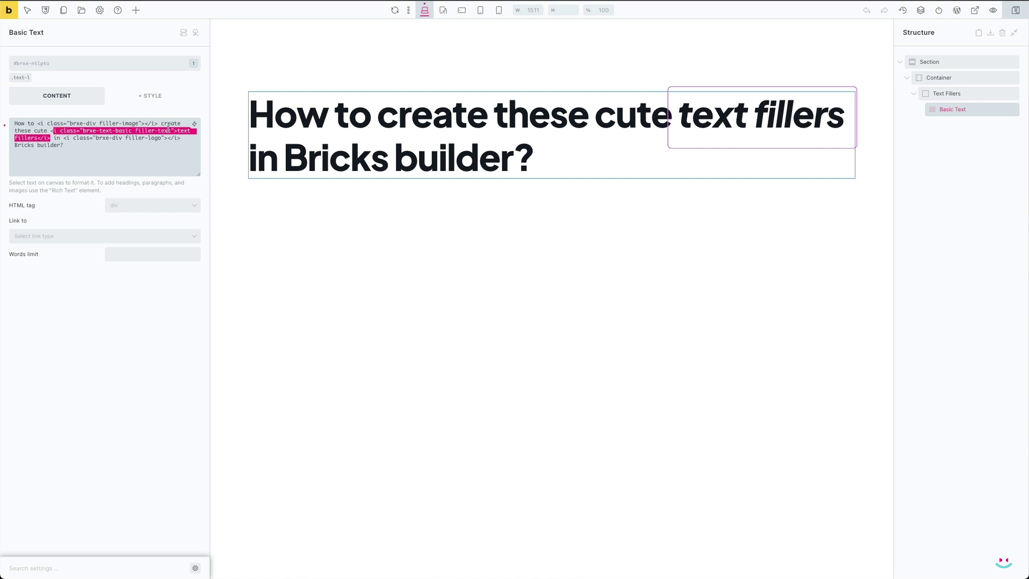
{"action": "left_click", "coordinate": [48, 138]}
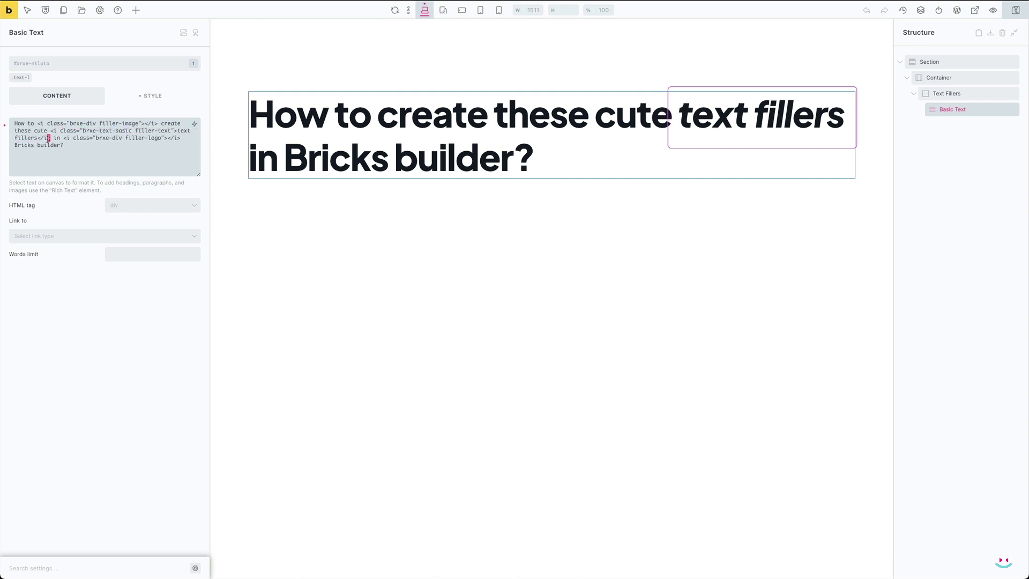
{"action": "left_click_drag", "start_coordinate": [50, 138], "coordinate": [52, 134]}
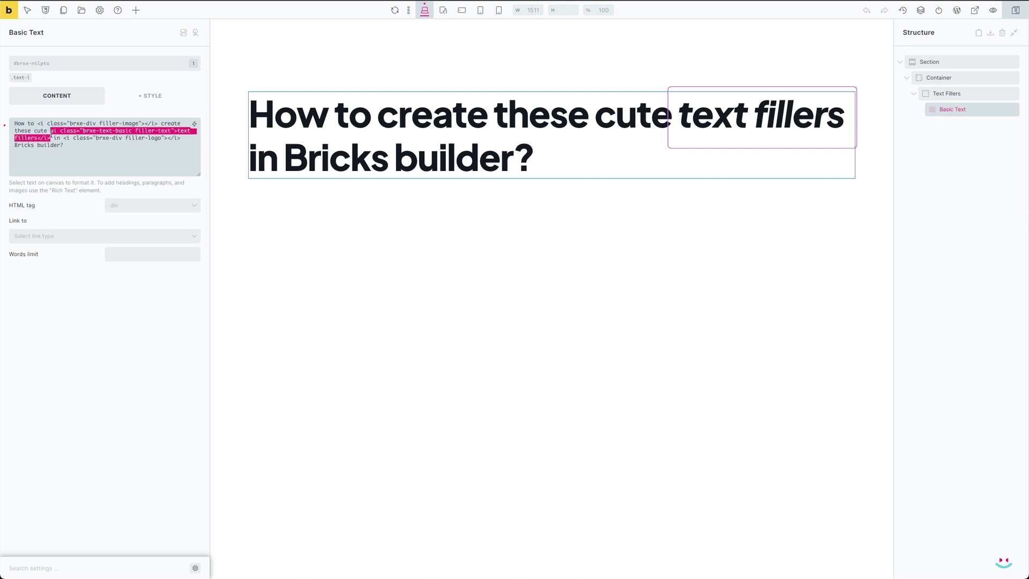
{"action": "left_click", "coordinate": [141, 138]}
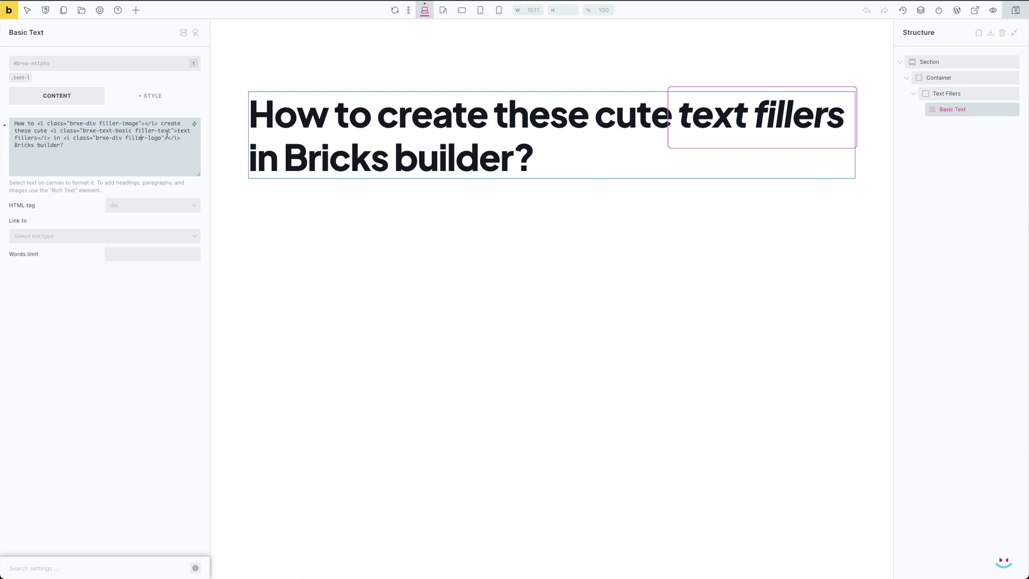
{"action": "left_click_drag", "start_coordinate": [169, 132], "coordinate": [81, 134]}
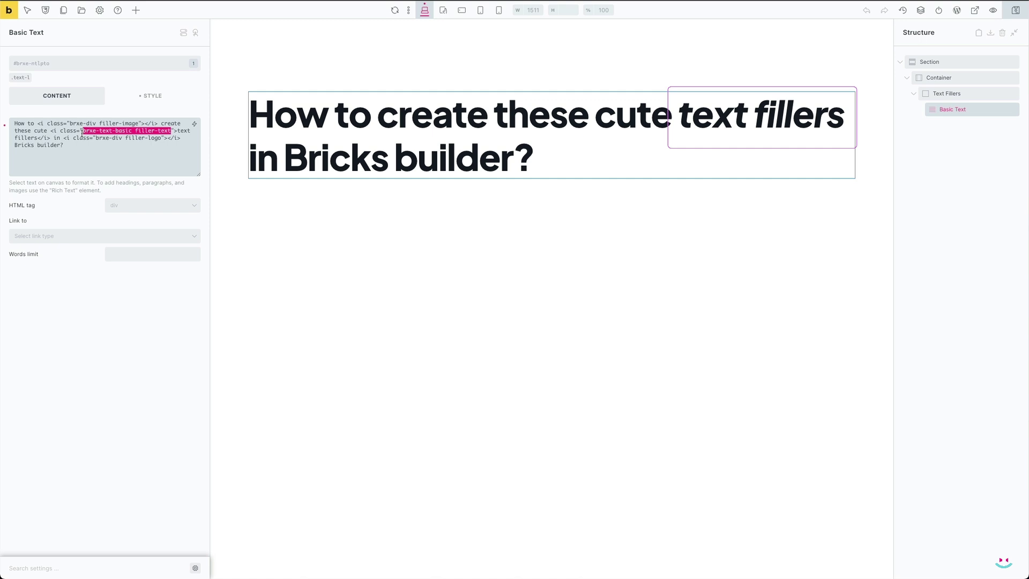
{"action": "left_click", "coordinate": [154, 138]}
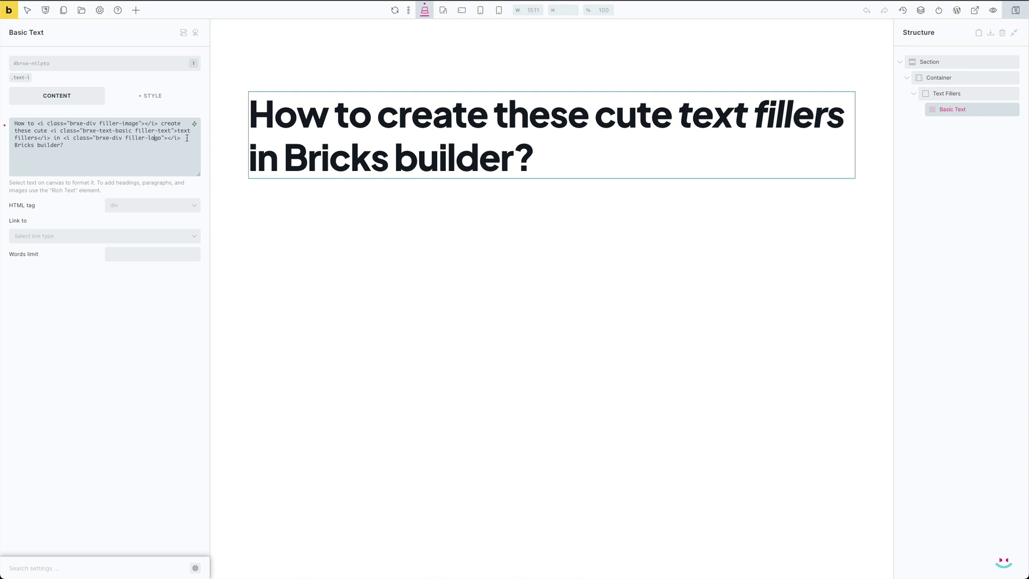
{"action": "left_click_drag", "start_coordinate": [187, 139], "coordinate": [64, 138]}
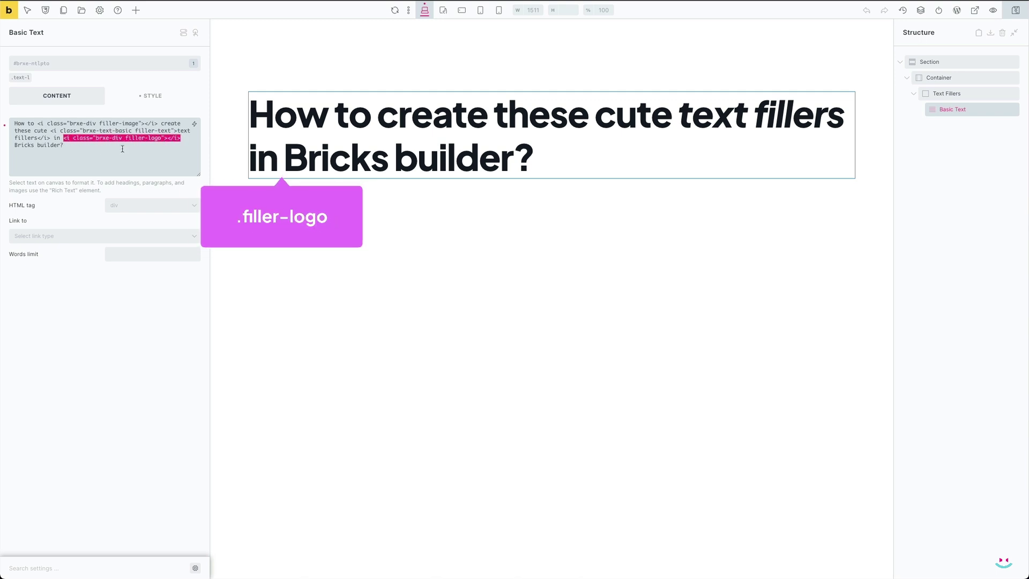
{"action": "left_click", "coordinate": [163, 138]}
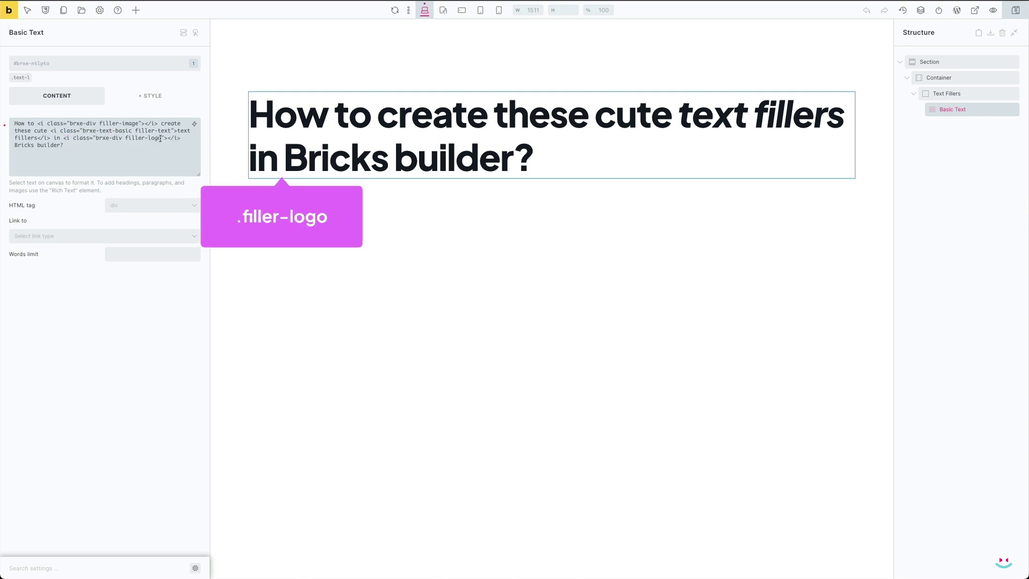
{"action": "left_click_drag", "start_coordinate": [160, 138], "coordinate": [125, 140]}
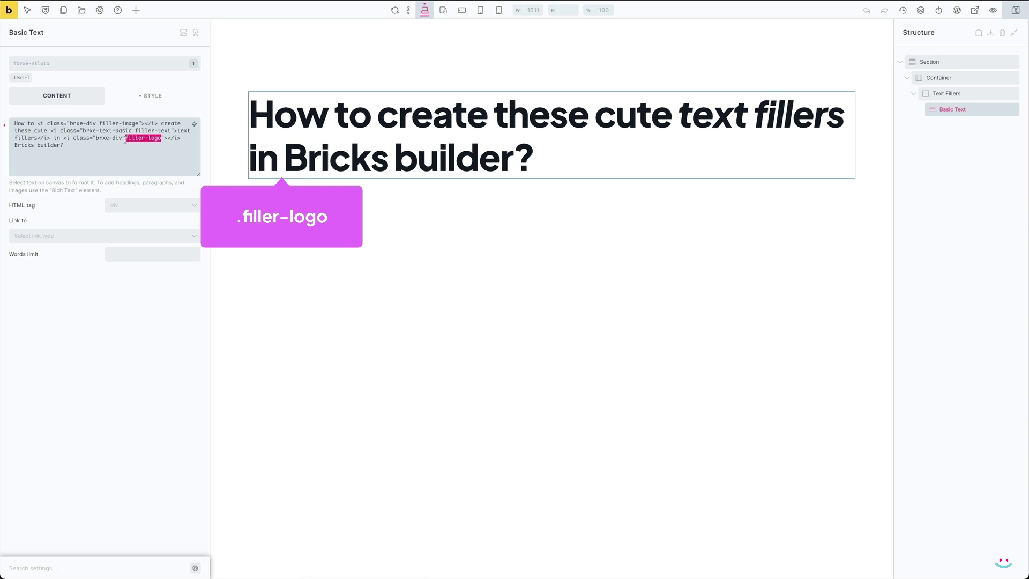
{"action": "left_click", "coordinate": [166, 147]}
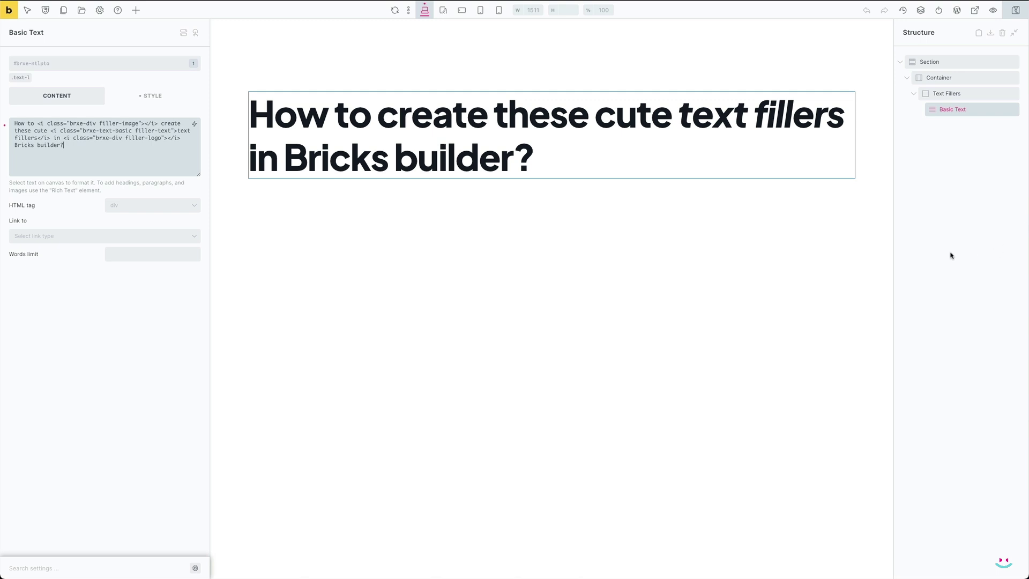
{"action": "left_click", "coordinate": [611, 166]}
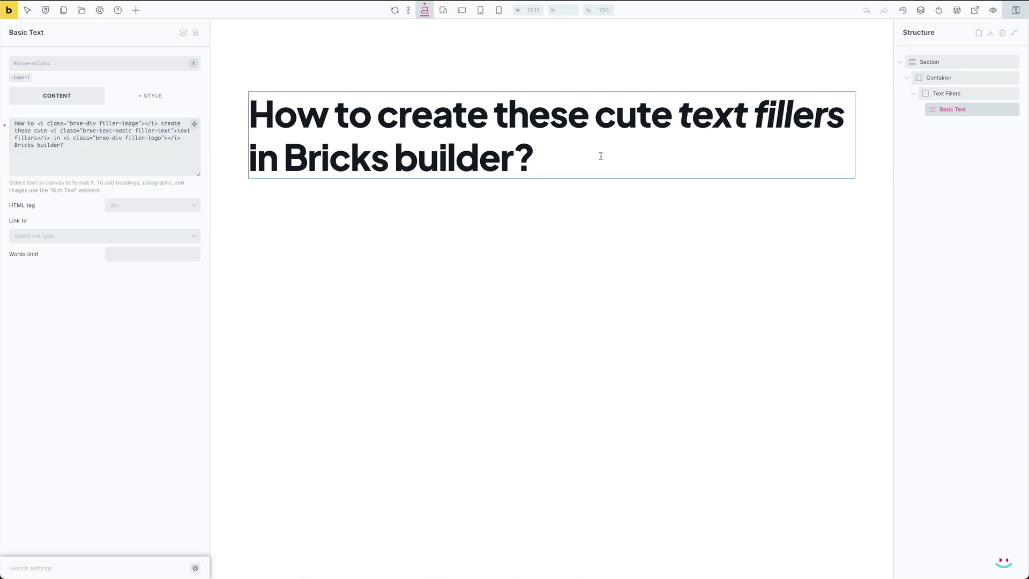
{"action": "left_click", "coordinate": [45, 124]}
{"action": "double_click", "coordinate": [44, 123]}
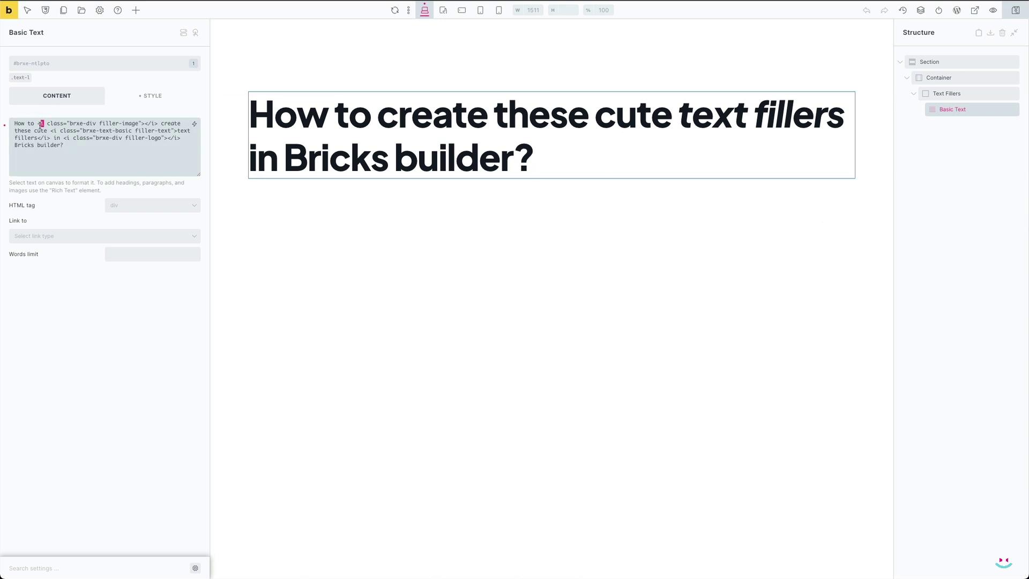
{"action": "double_click", "coordinate": [68, 138]}
{"action": "left_click", "coordinate": [89, 138]}
{"action": "left_click", "coordinate": [545, 164]}
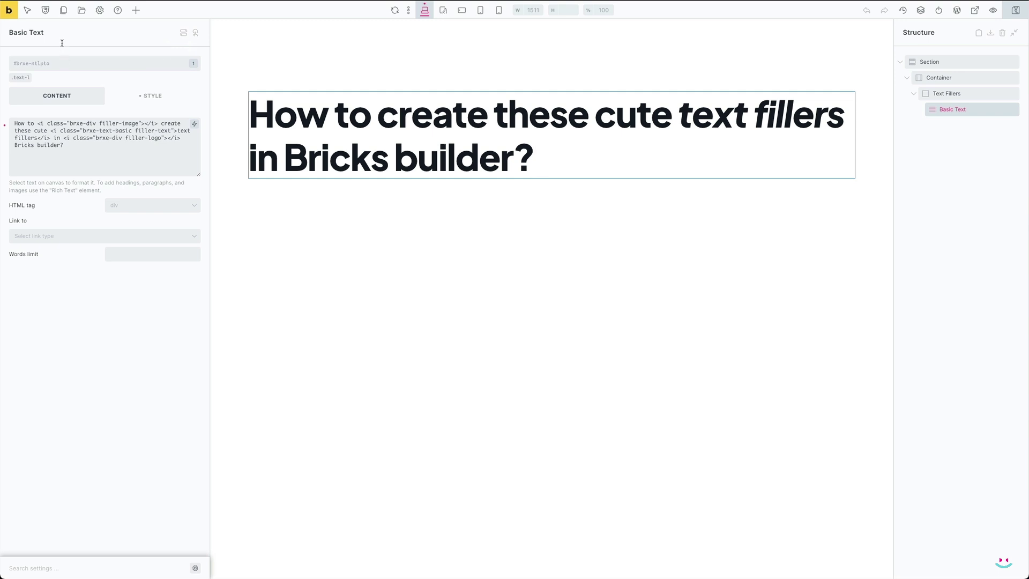
{"action": "key", "text": "ctrl+shift+a"}
{"action": "type", "text": "tex"}
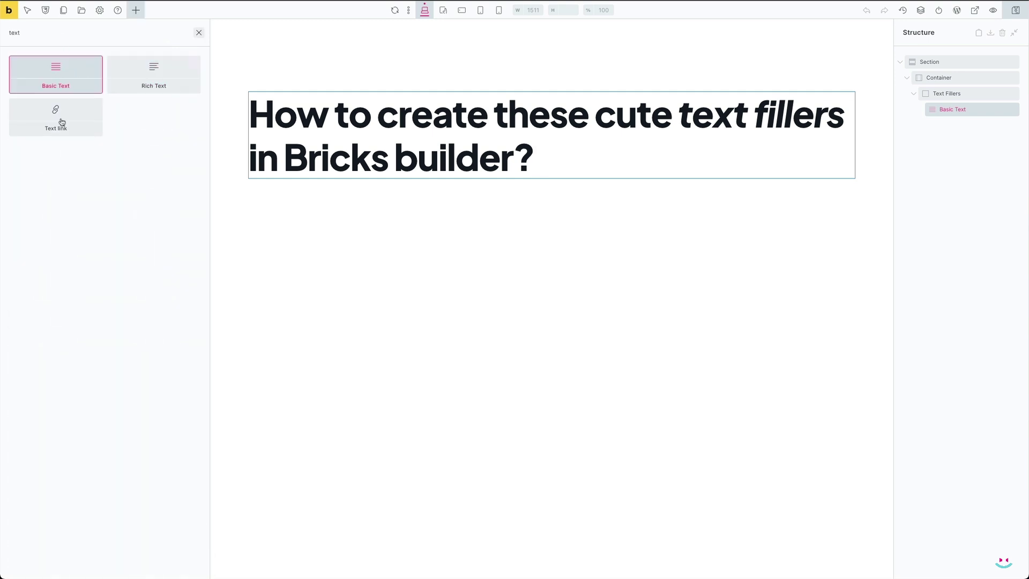
{"action": "left_click_drag", "start_coordinate": [23, 37], "coordinate": [2, 35]}
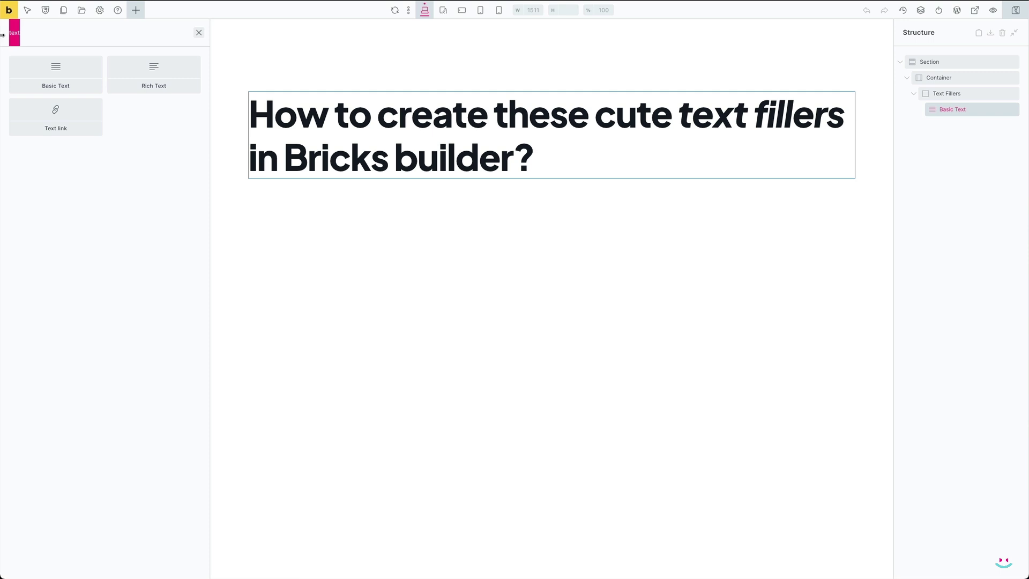
{"action": "type", "text": "head"}
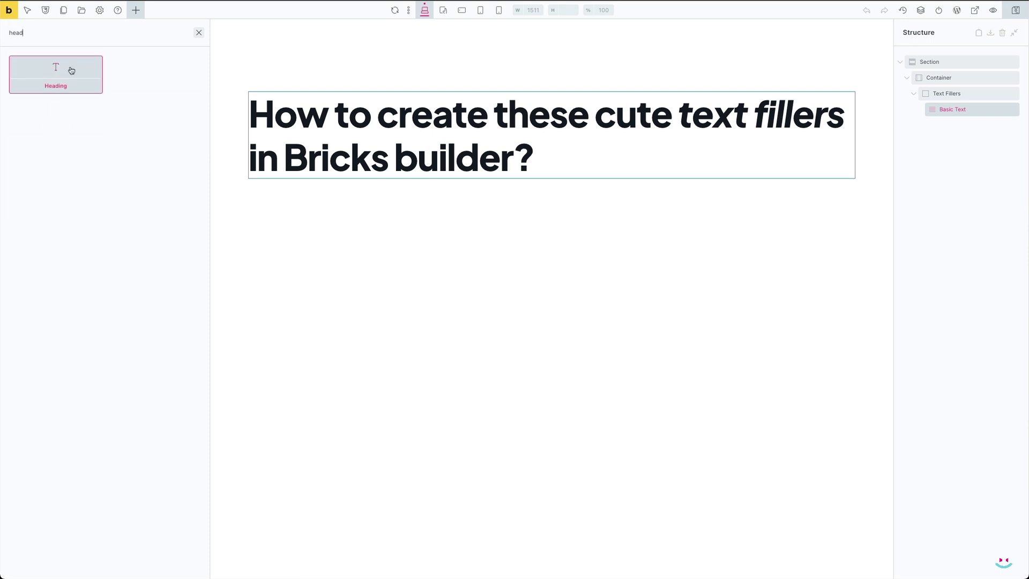
{"action": "left_click", "coordinate": [526, 143]}
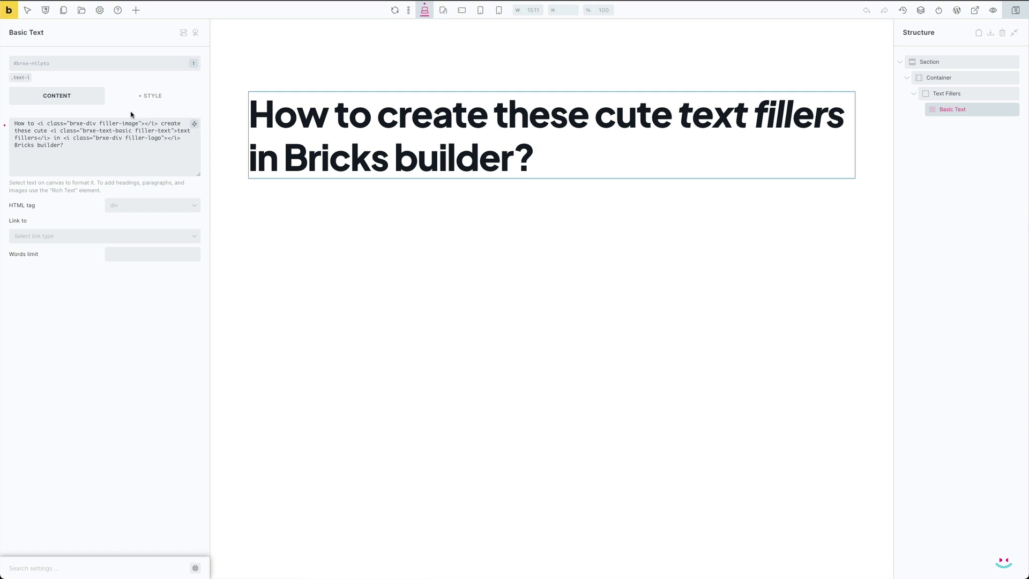
{"action": "left_click_drag", "start_coordinate": [64, 146], "coordinate": [14, 126]}
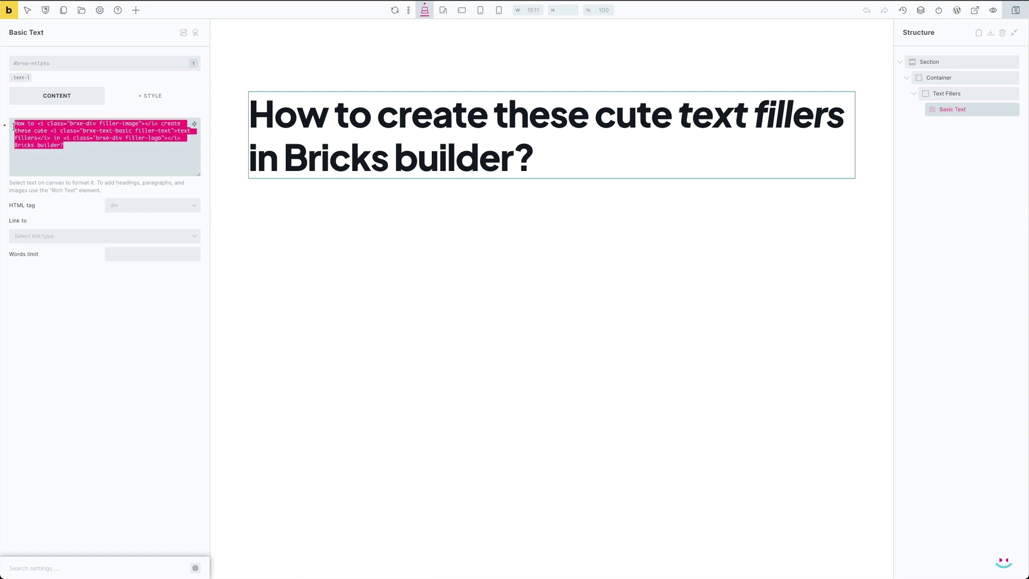
{"action": "left_click", "coordinate": [113, 154]}
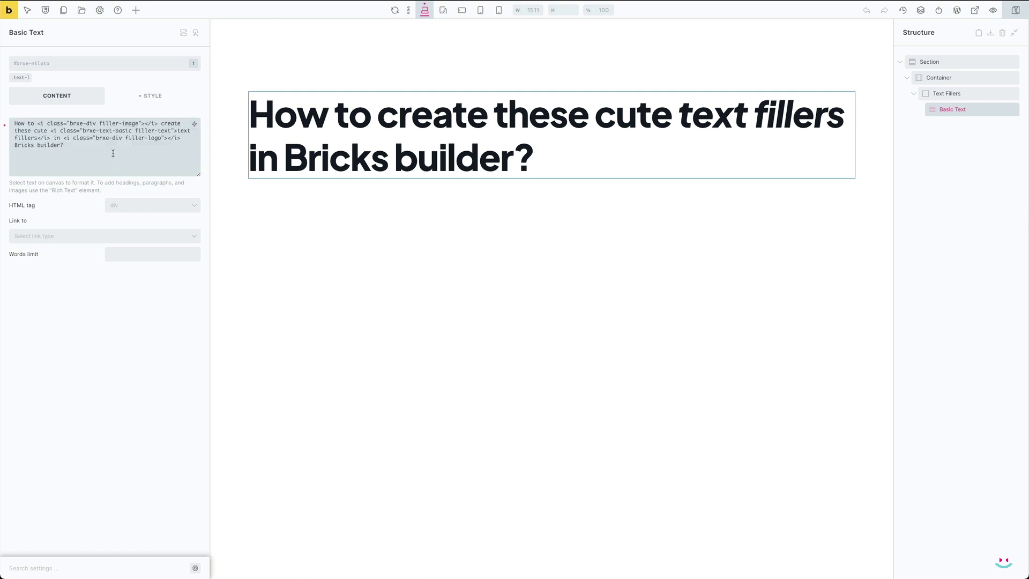
{"action": "left_click", "coordinate": [571, 165]}
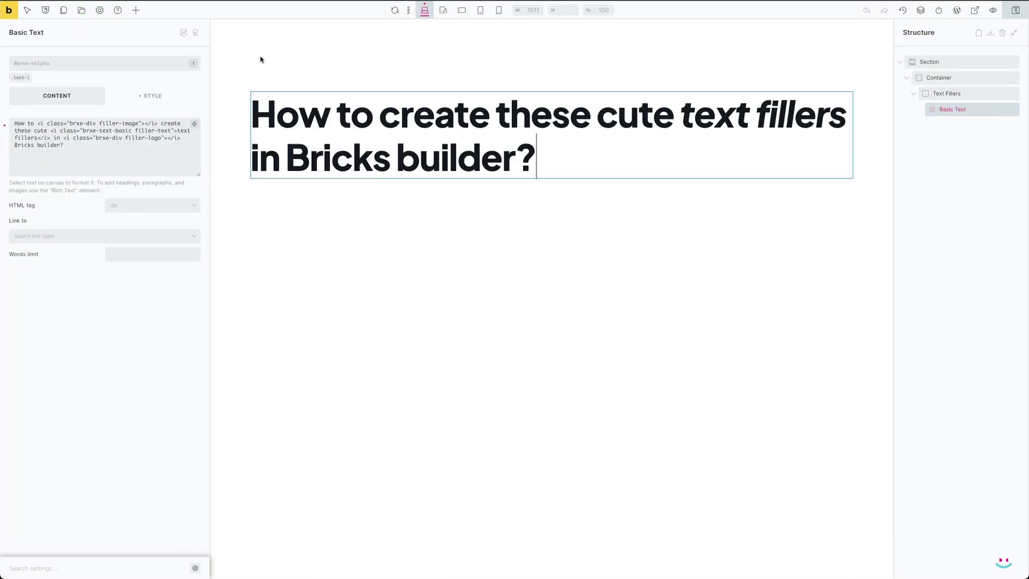
Add a Block element below the heading inside Text Fillers
{"action": "key", "text": "ctrl+shift+e"}
{"action": "type", "text": "blo"}
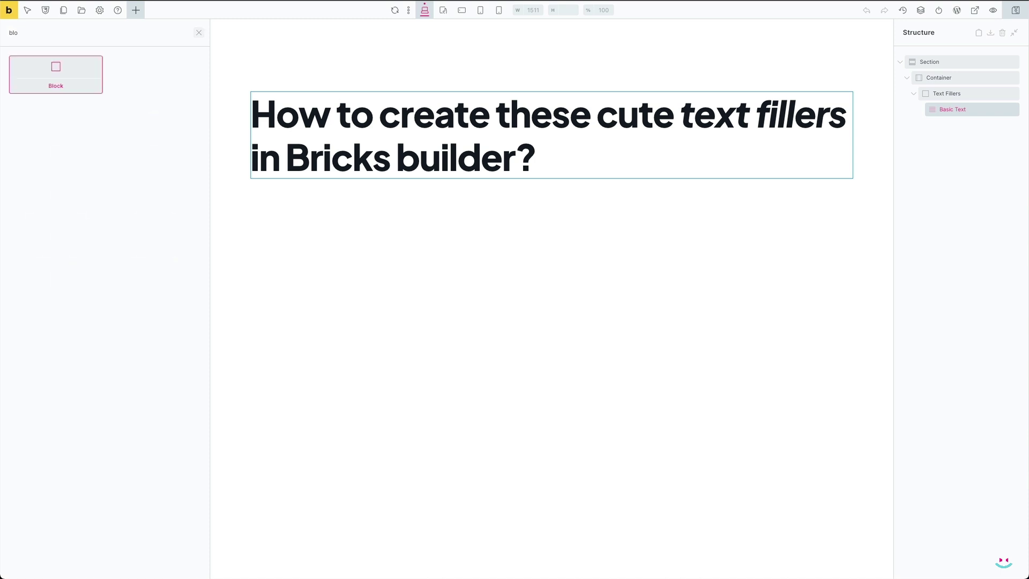
{"action": "left_click", "coordinate": [56, 75]}
Give the new Block the classes space-T-l and gap-l
{"action": "left_click", "coordinate": [953, 131]}
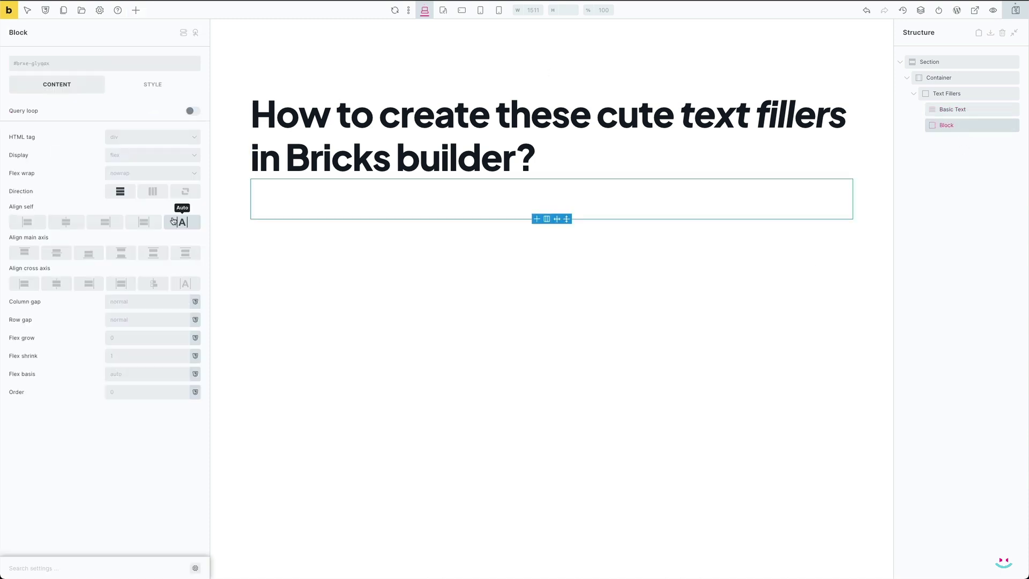
{"action": "left_click", "coordinate": [78, 68]}
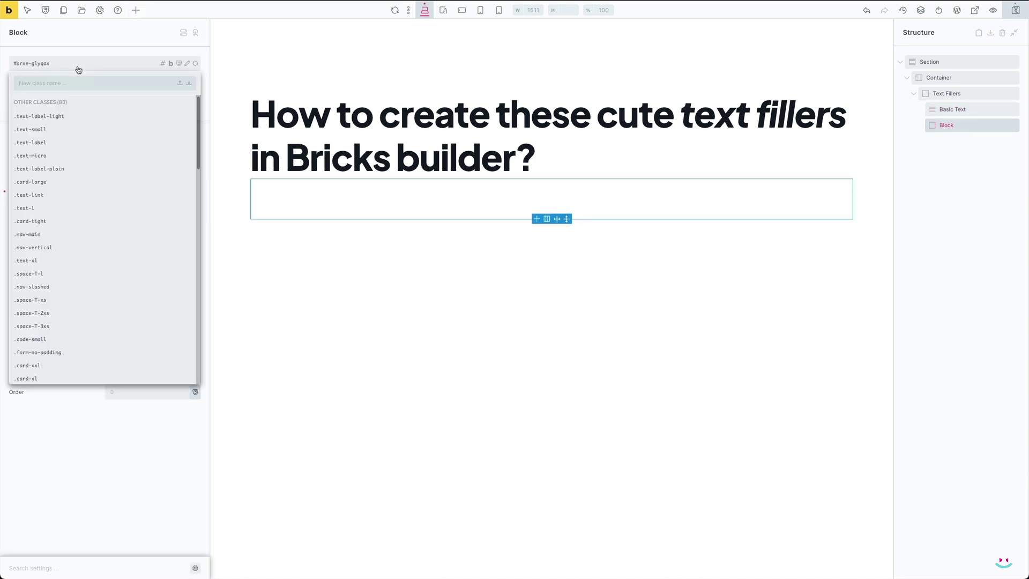
{"action": "type", "text": "space"}
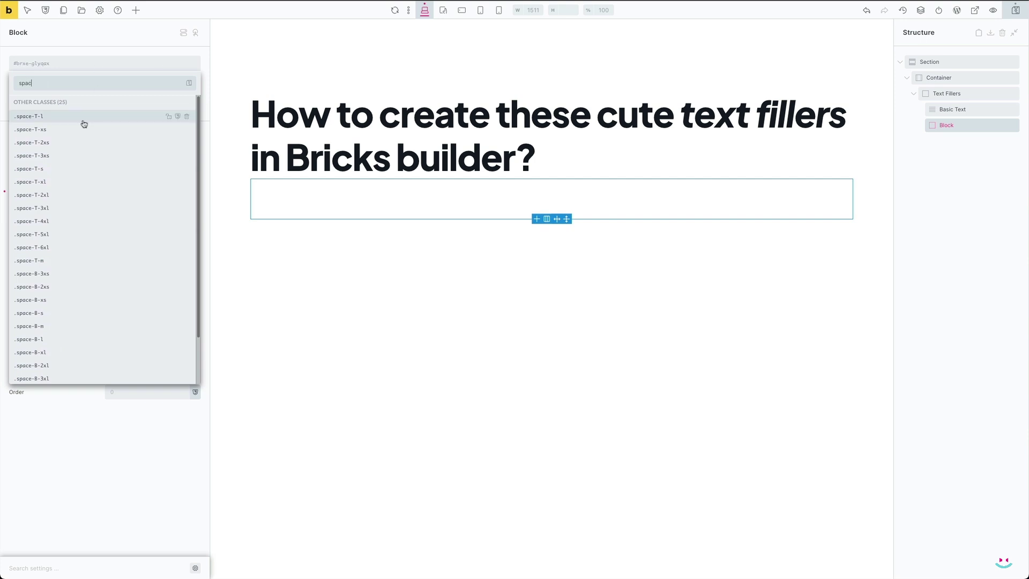
{"action": "left_click", "coordinate": [83, 119]}
{"action": "left_click", "coordinate": [69, 72]}
{"action": "type", "text": "gap"}
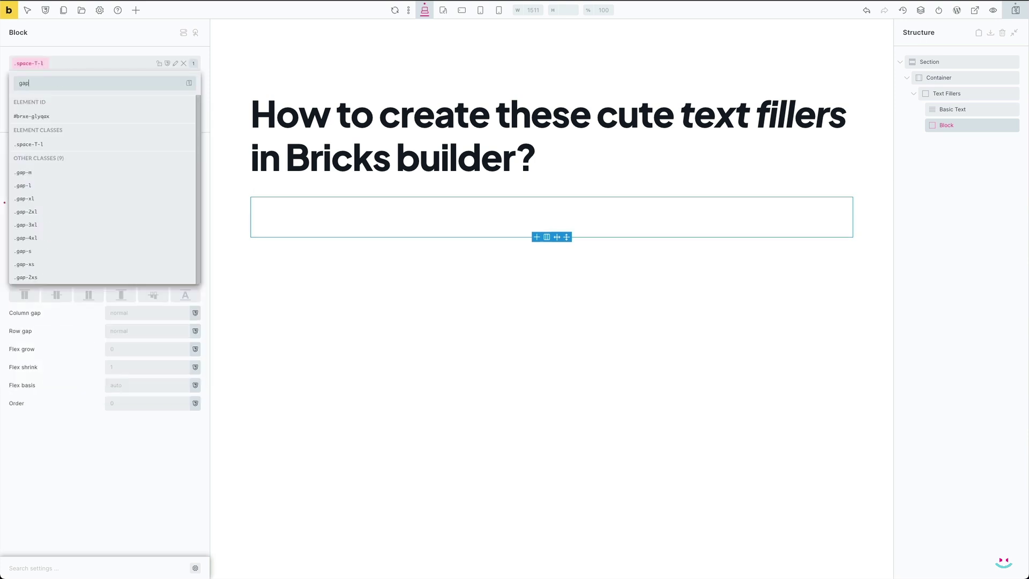
{"action": "left_click", "coordinate": [56, 178]}
{"action": "left_click", "coordinate": [183, 65]}
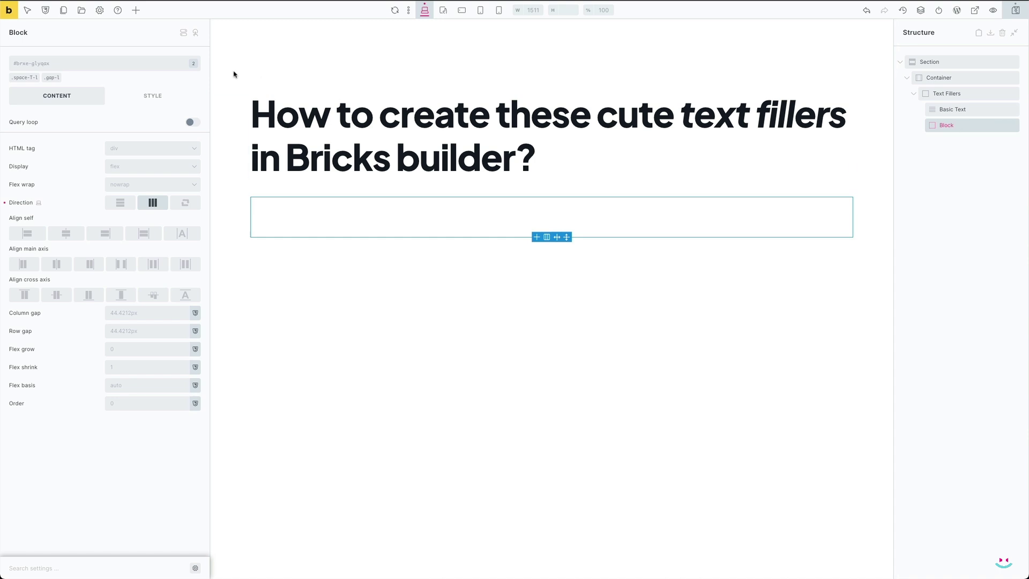
{"action": "key", "text": "ctrl+shift+e"}
Add three Div elements inside the Block
{"action": "type", "text": "div"}
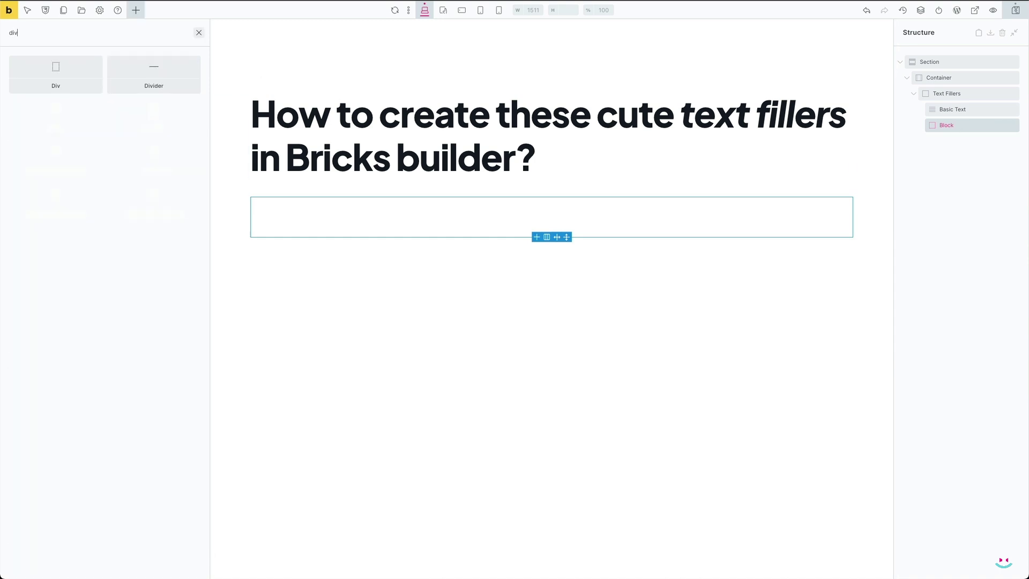
{"action": "left_click", "coordinate": [55, 74]}
{"action": "left_click", "coordinate": [56, 74]}
{"action": "left_click", "coordinate": [56, 75]}
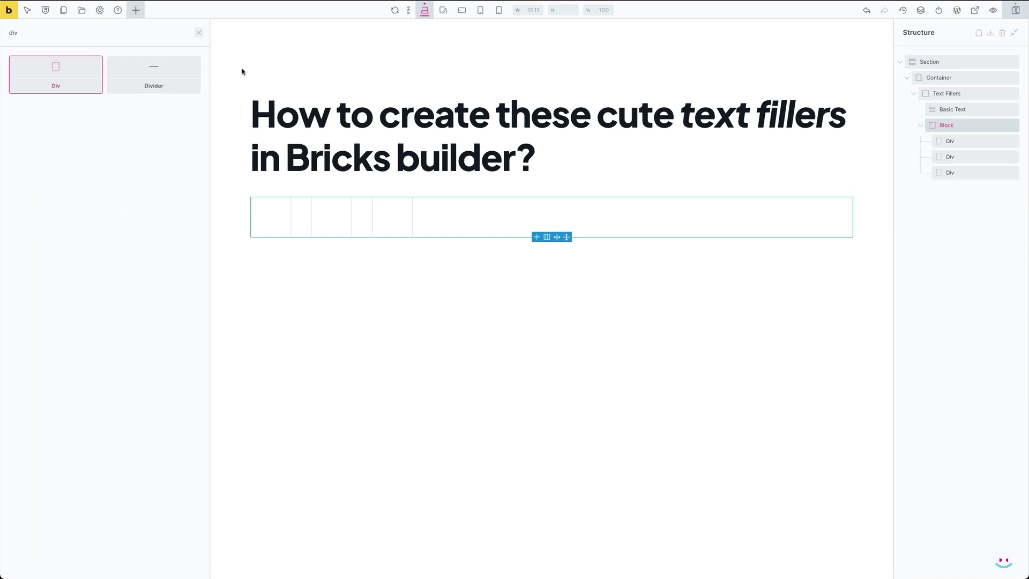
Rename the three Divs .filler-image, .filler-text and .filler-logo in the Structure panel
{"action": "left_click", "coordinate": [973, 143]}
{"action": "double_click", "coordinate": [975, 147]}
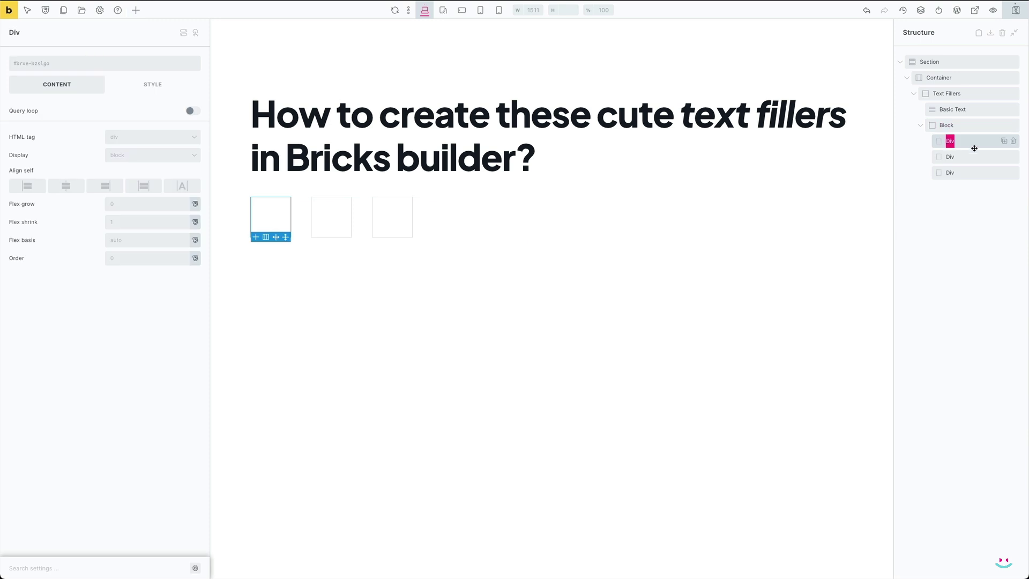
{"action": "key", "text": "BackSpace"}
{"action": "type", "text": ".filler-image"}
{"action": "double_click", "coordinate": [951, 157]}
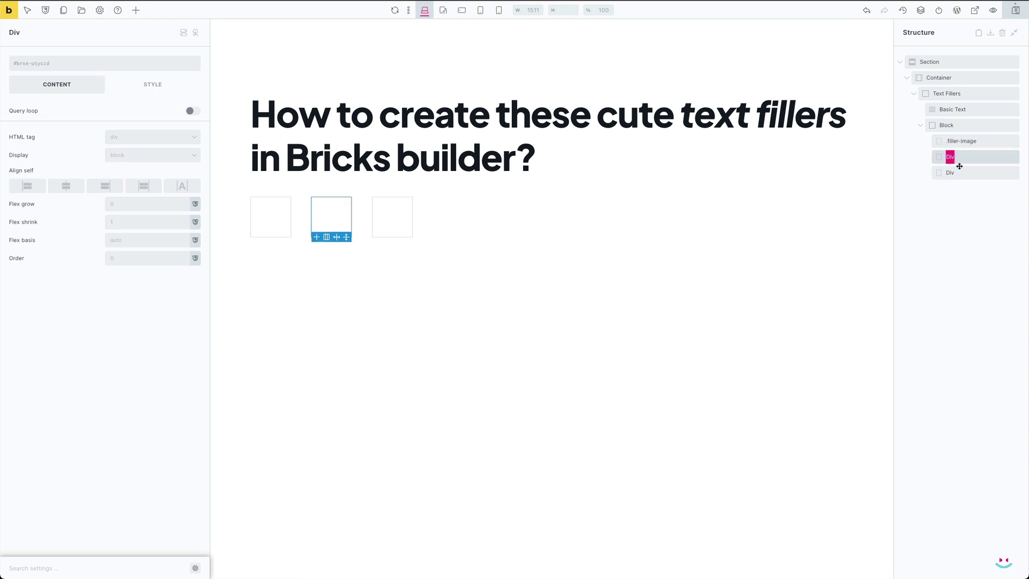
{"action": "type", "text": ".filler-text"}
{"action": "double_click", "coordinate": [945, 174]}
{"action": "type", "text": ".fille"}
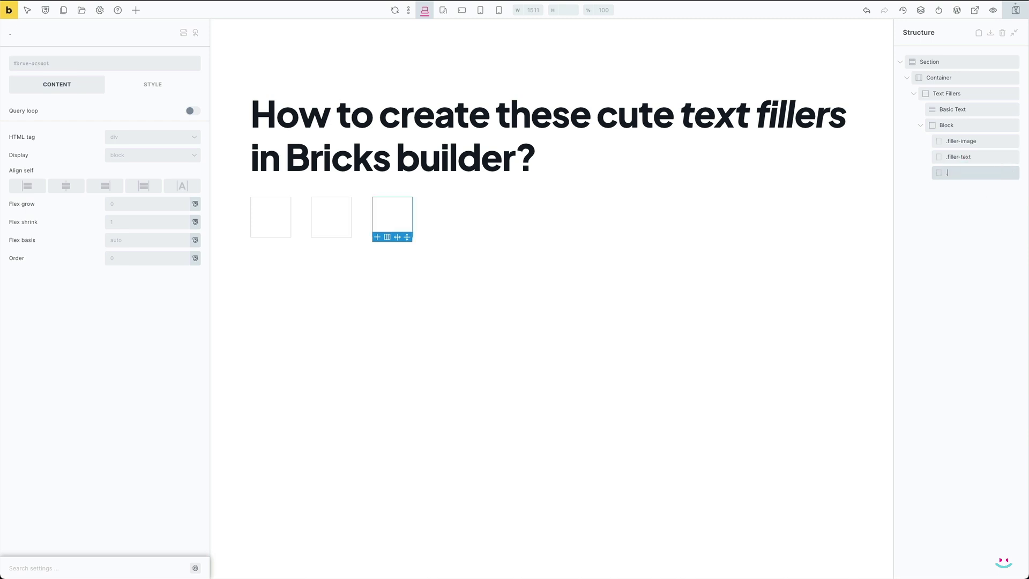
{"action": "type", "text": "r-logo"}
{"action": "left_click", "coordinate": [999, 216]}
Give the .filler-image div a new filler-image class and open its background style settings
{"action": "left_click", "coordinate": [974, 140]}
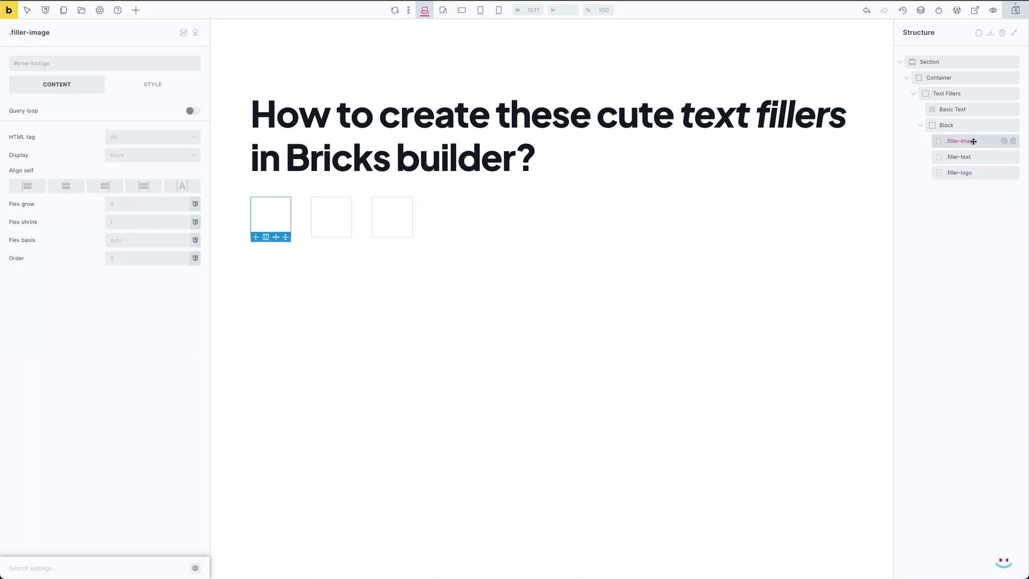
{"action": "left_click", "coordinate": [98, 65]}
{"action": "type", "text": "filler-image"}
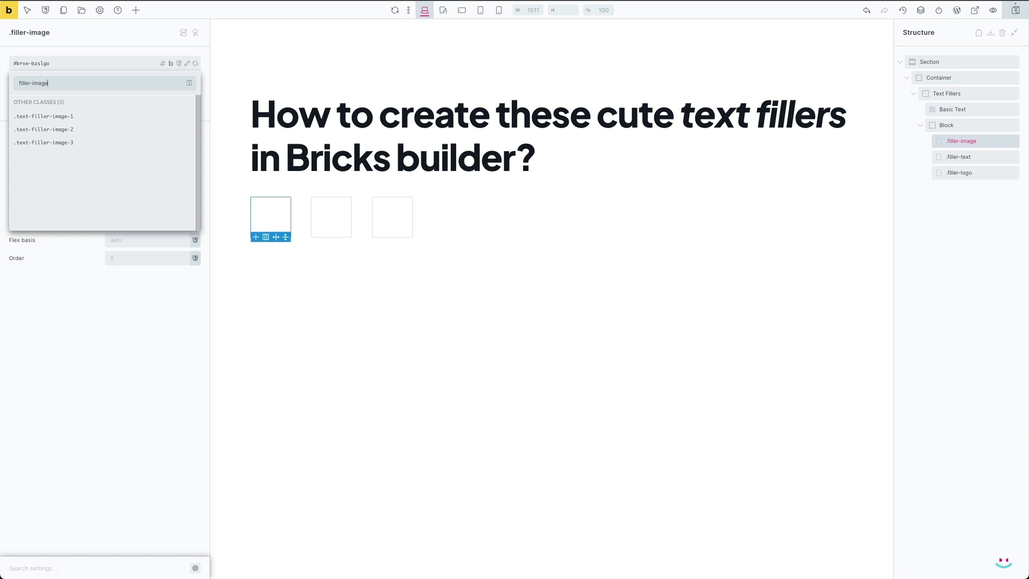
{"action": "key", "text": "Return"}
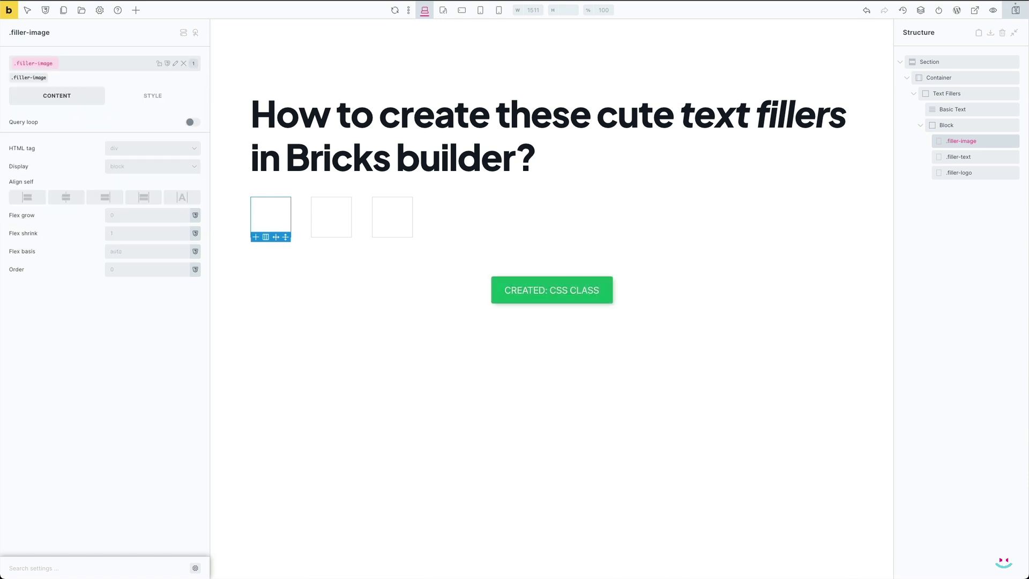
{"action": "left_click", "coordinate": [154, 99]}
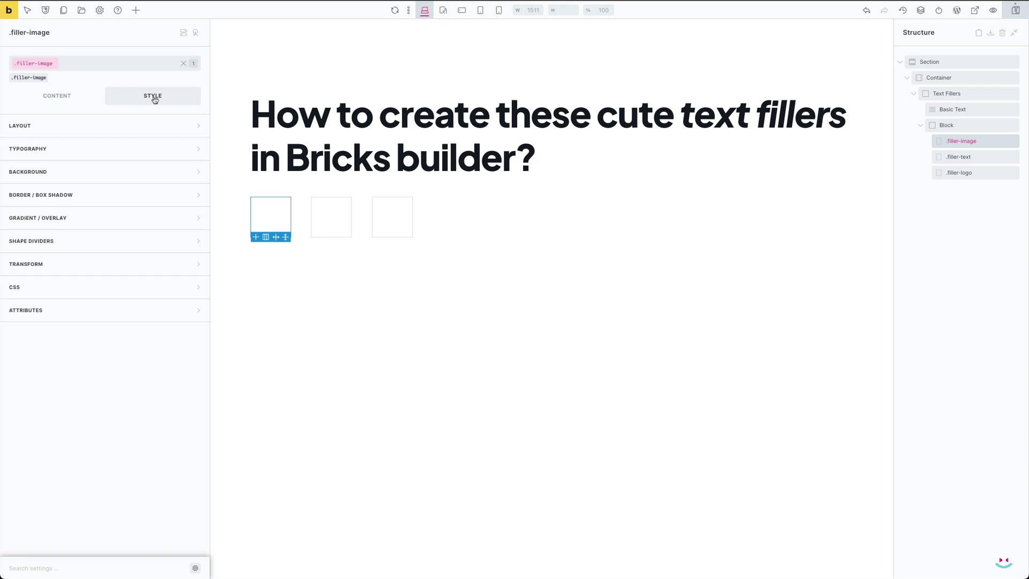
{"action": "left_click", "coordinate": [124, 169]}
Set portrait-2 as the filler-image background, centred with no repeat
{"action": "left_click", "coordinate": [113, 229]}
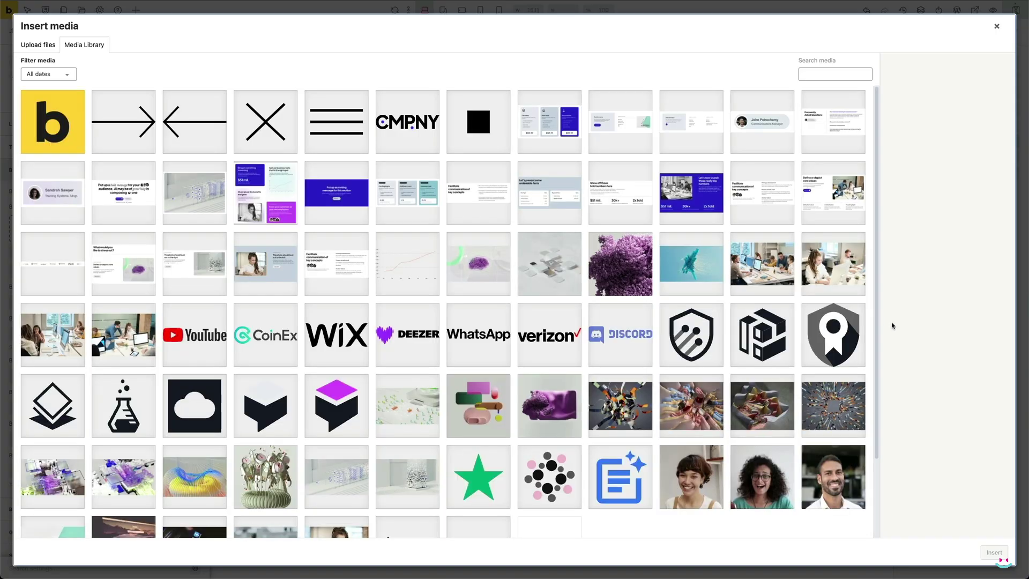
{"action": "left_click", "coordinate": [747, 474]}
{"action": "left_click", "coordinate": [979, 550]}
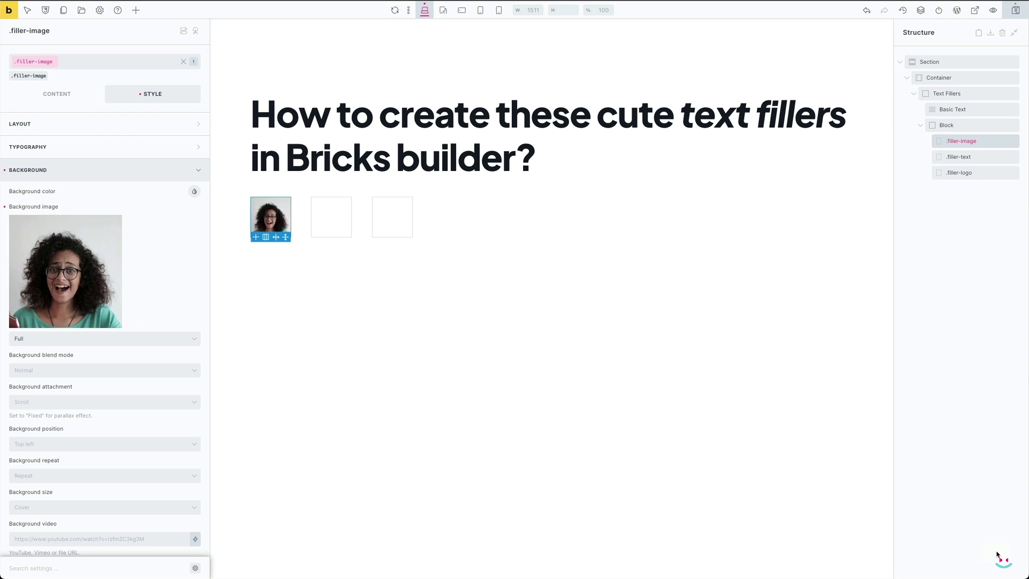
{"action": "left_click", "coordinate": [83, 448]}
{"action": "left_click", "coordinate": [75, 514]}
{"action": "left_click", "coordinate": [74, 475]}
{"action": "left_click", "coordinate": [70, 487]}
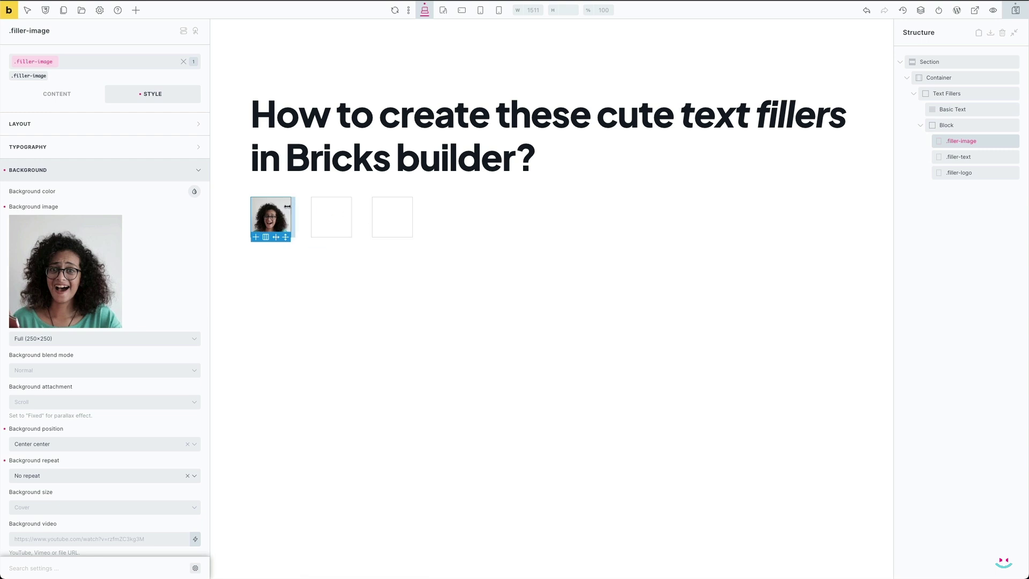
{"action": "left_click", "coordinate": [129, 126]}
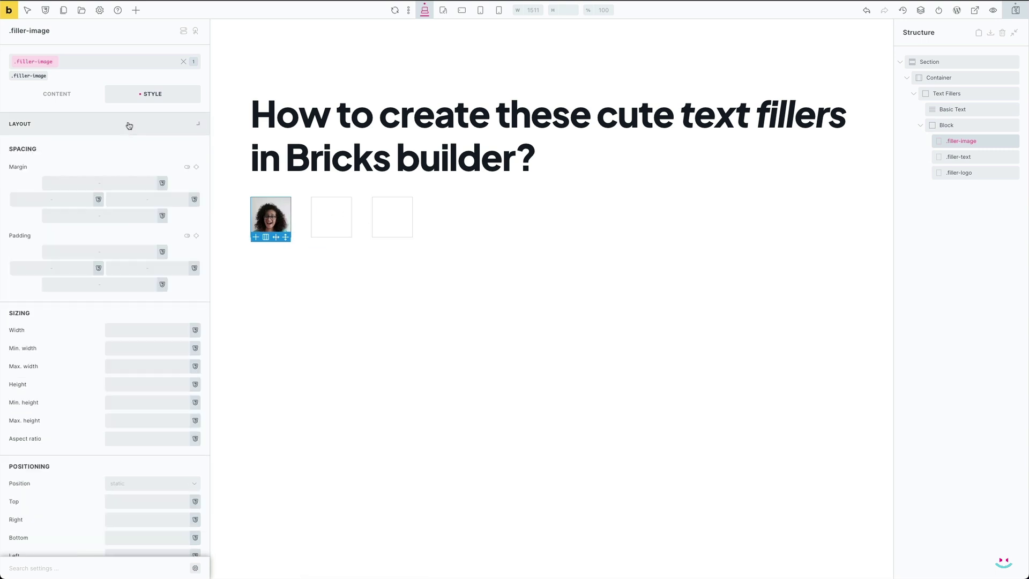
{"action": "left_click", "coordinate": [132, 346]}
Size filler-image to 1em minimum width and height and set its display to inline-flex
{"action": "type", "text": "1e"}
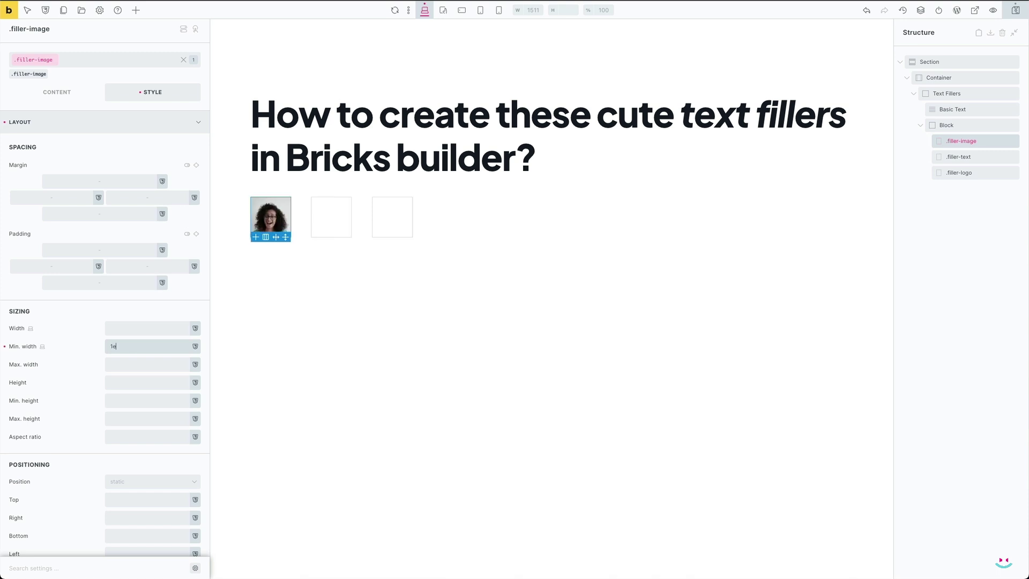
{"action": "type", "text": "m"}
{"action": "left_click", "coordinate": [139, 404]}
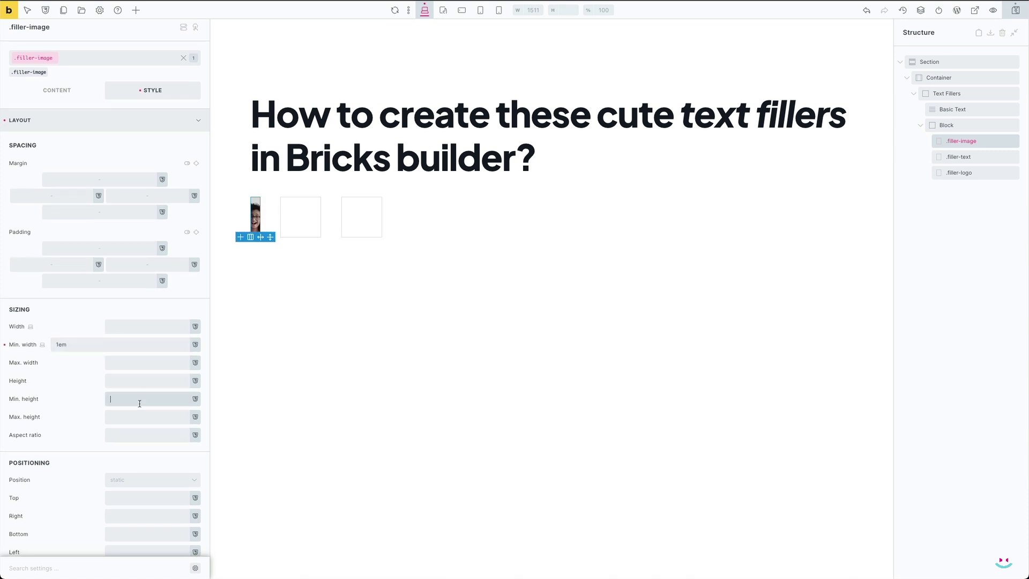
{"action": "type", "text": "1em"}
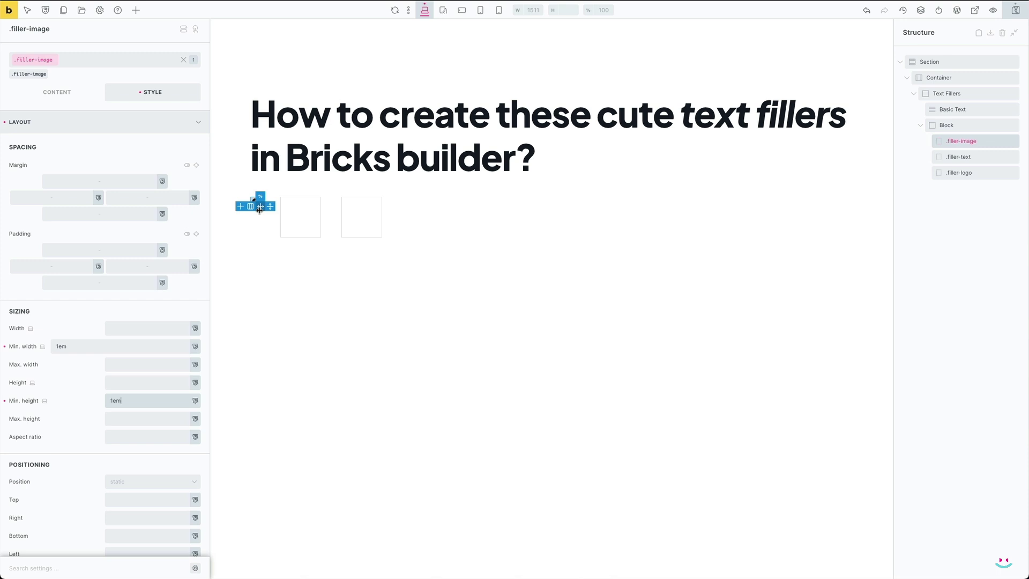
{"action": "left_click", "coordinate": [71, 94]}
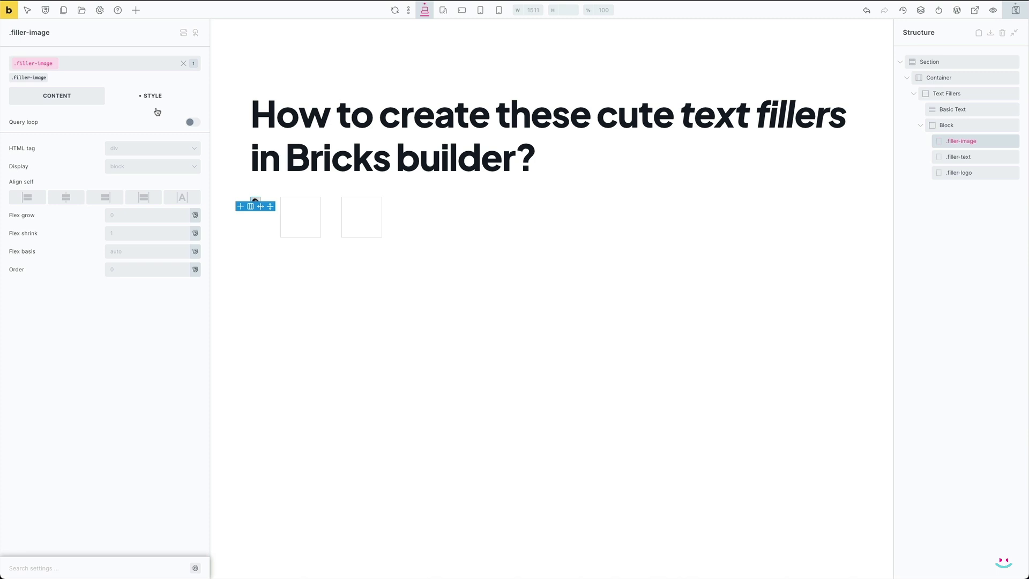
{"action": "left_click", "coordinate": [155, 169]}
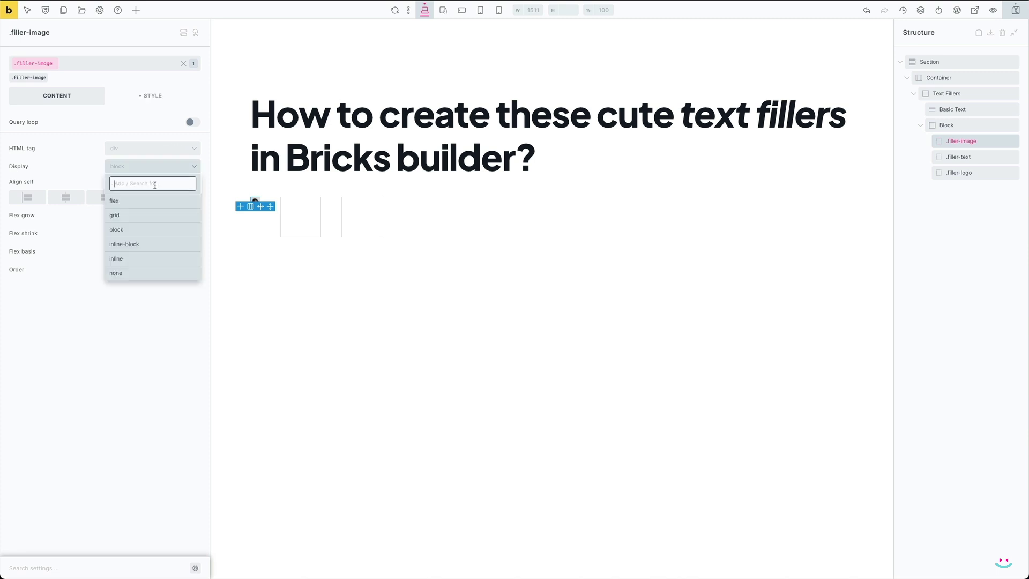
{"action": "type", "text": "inline-flex"}
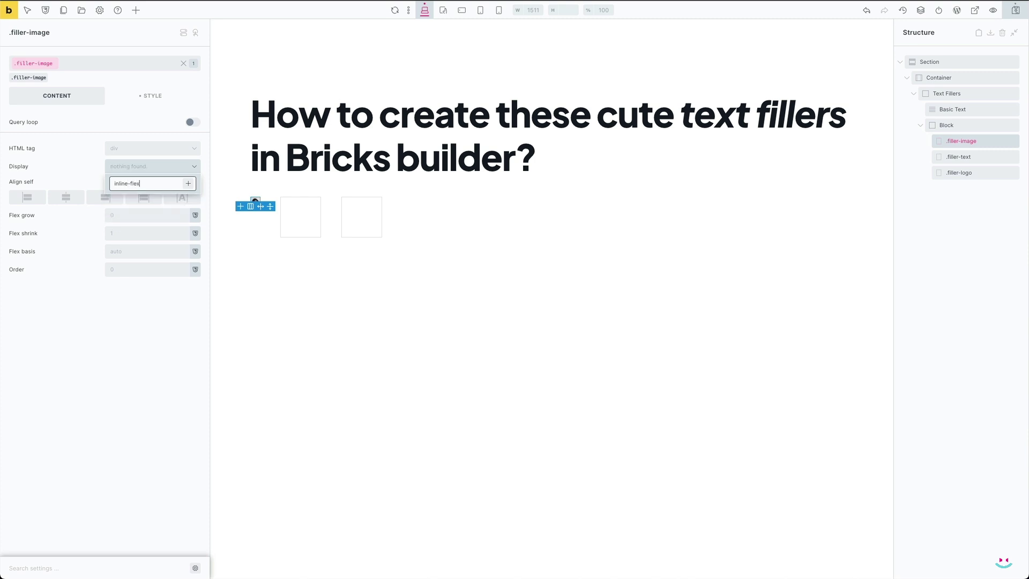
{"action": "key", "text": "Return"}
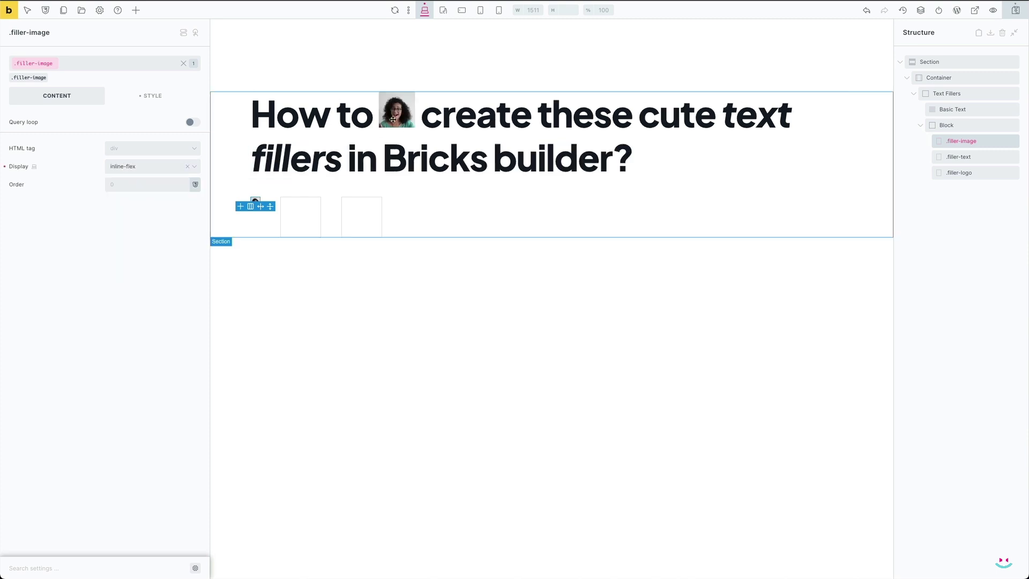
Add a Basic Text element inside the .filler-text div
{"action": "left_click", "coordinate": [959, 157]}
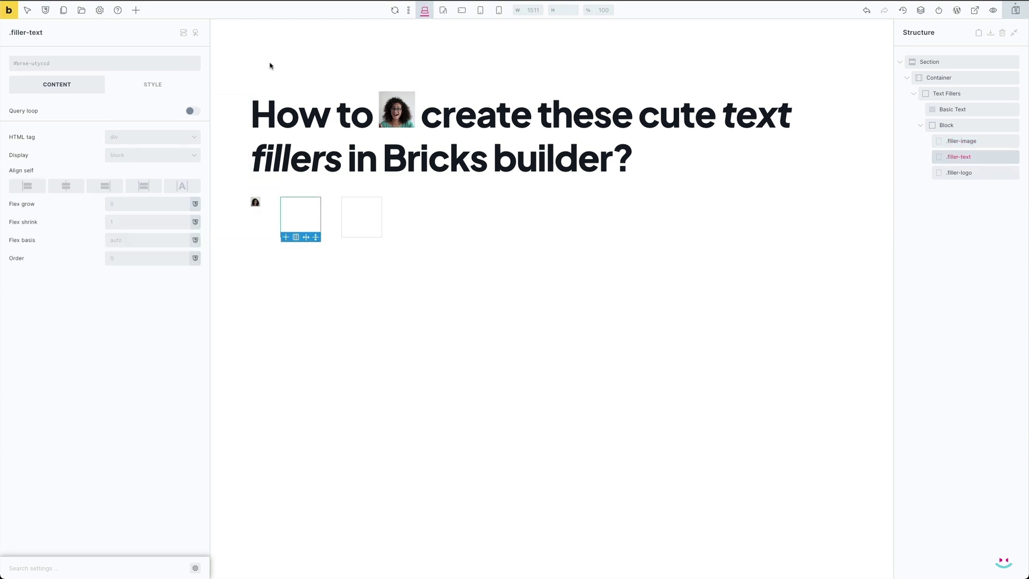
{"action": "key", "text": "super+shift+e"}
{"action": "type", "text": "text"}
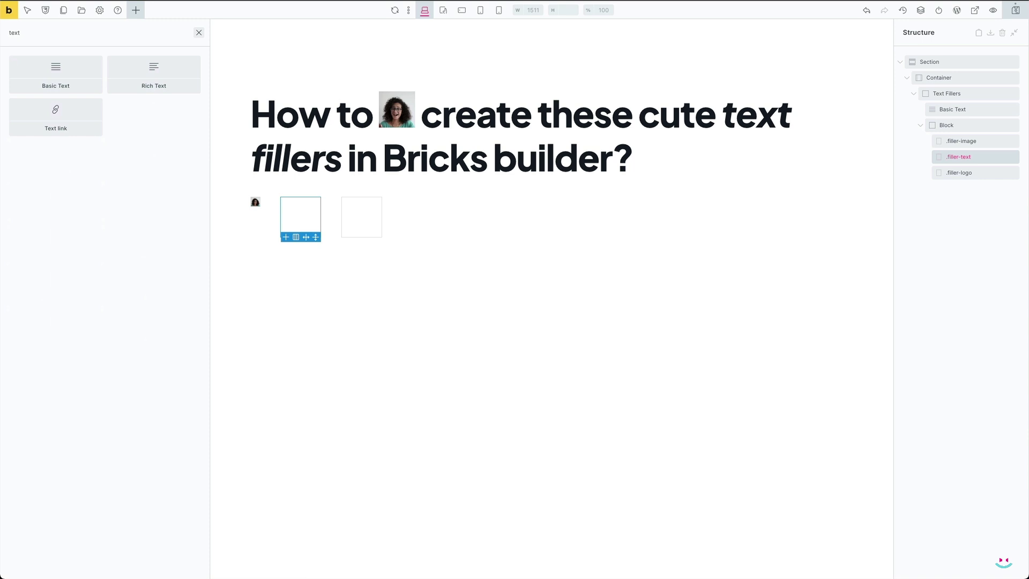
{"action": "left_click", "coordinate": [60, 76]}
Change the text to 'text fillers' and give it a new filler-text class
{"action": "left_click", "coordinate": [971, 172]}
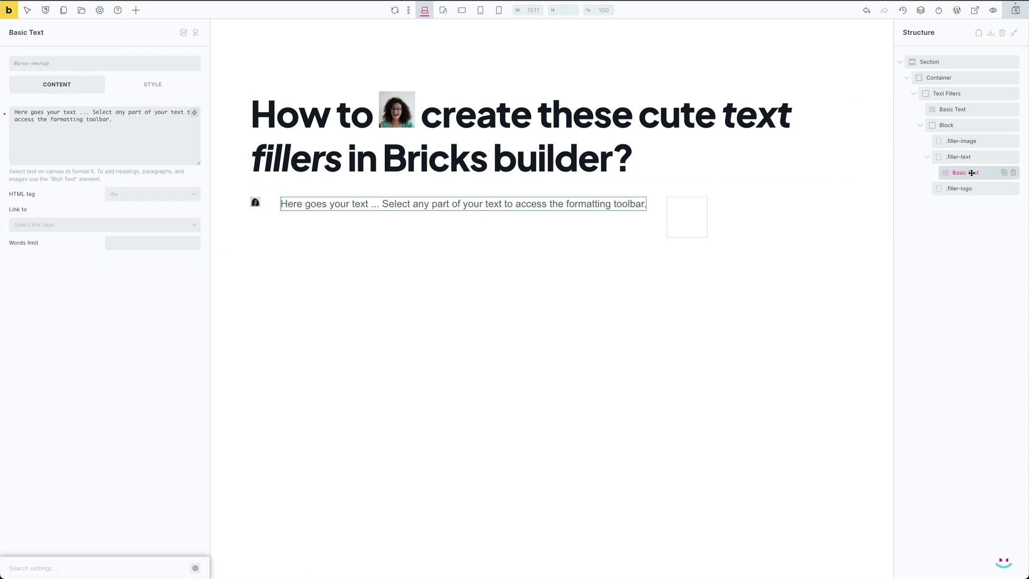
{"action": "triple_click", "coordinate": [138, 124]}
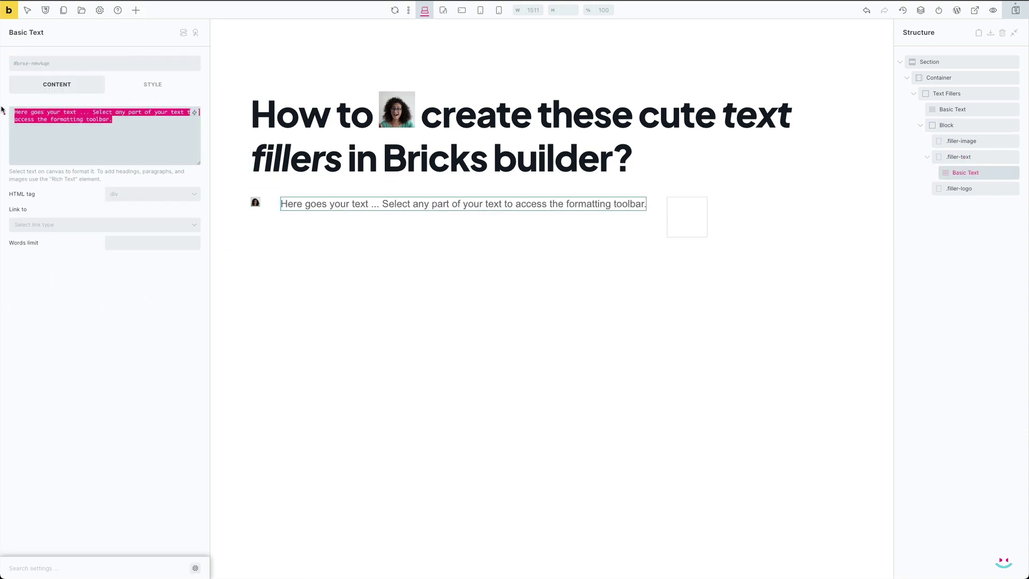
{"action": "type", "text": "text fillers"}
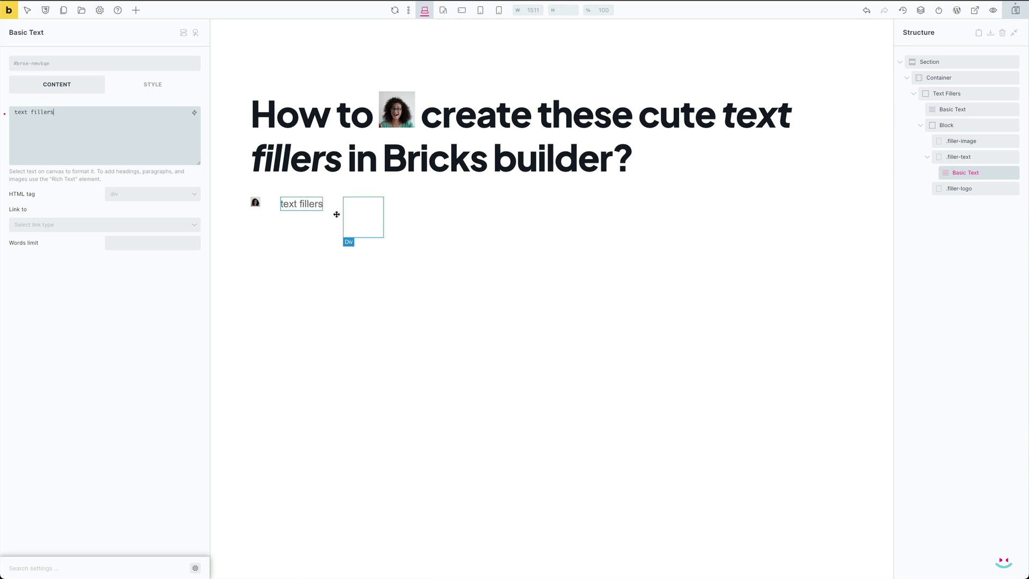
{"action": "left_click", "coordinate": [314, 205]}
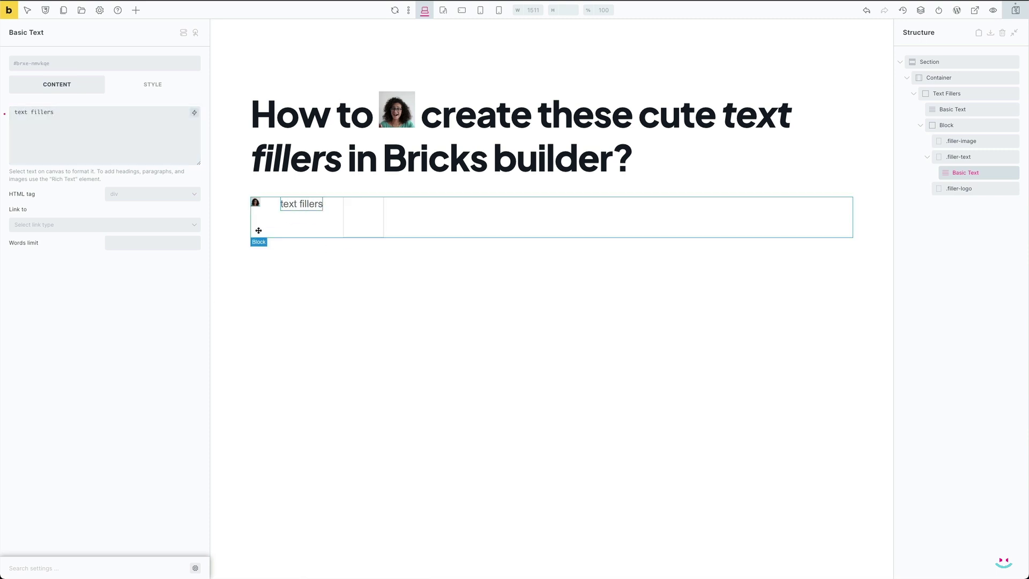
{"action": "left_click", "coordinate": [93, 71]}
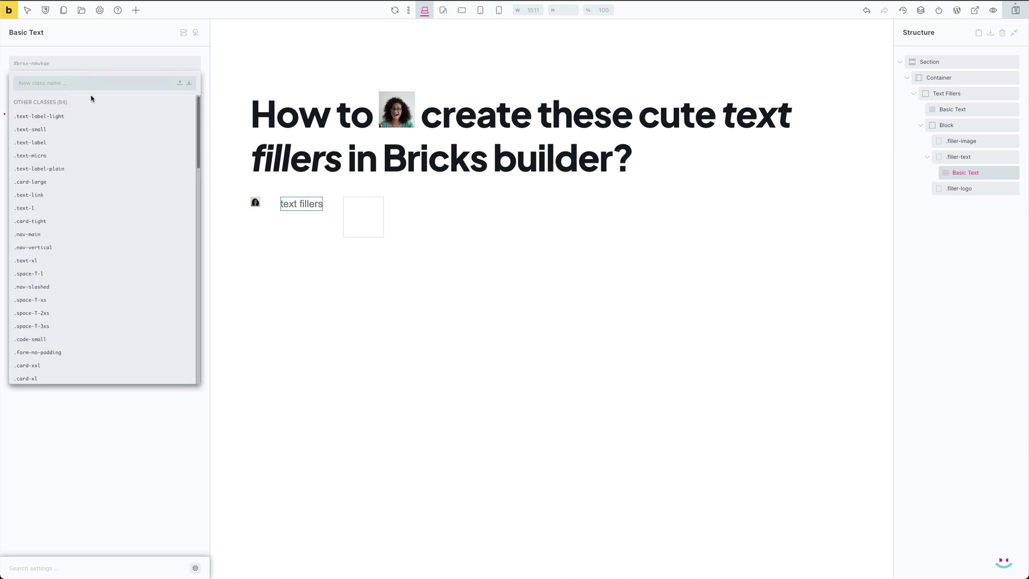
{"action": "type", "text": "fil"}
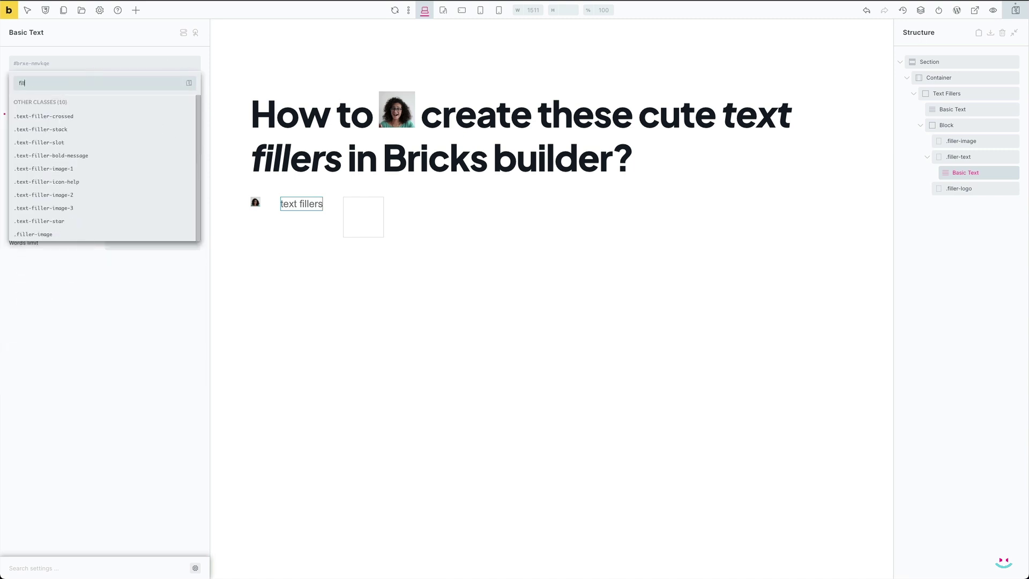
{"action": "type", "text": "ler-text"}
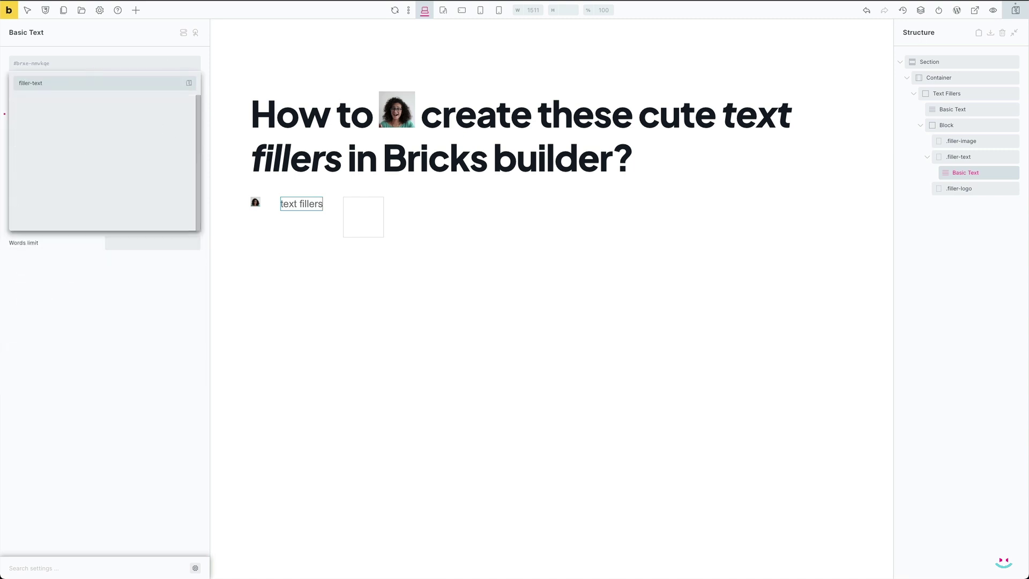
{"action": "key", "text": "Return"}
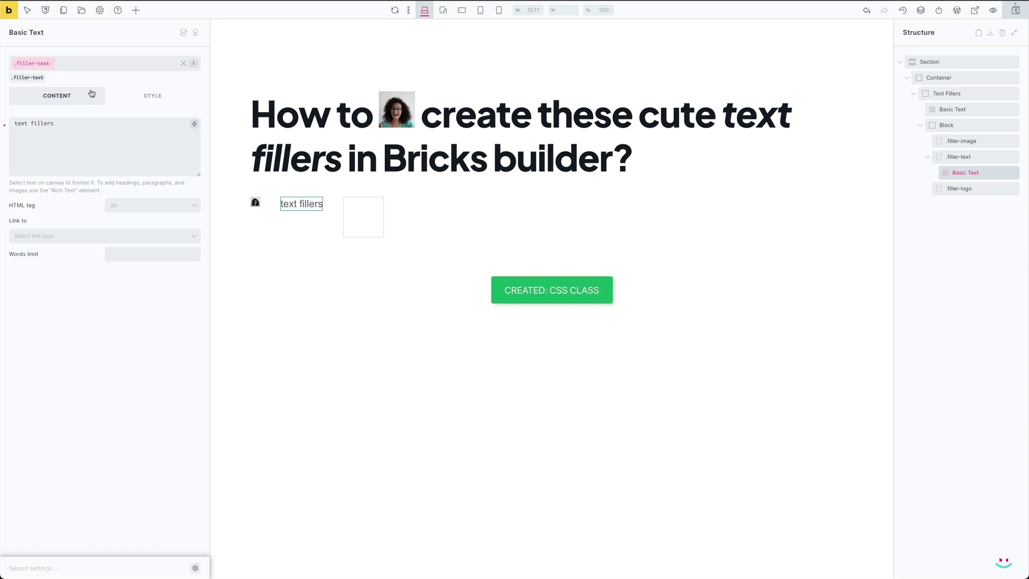
Set the filler-text display to inline-flex
{"action": "left_click", "coordinate": [159, 102]}
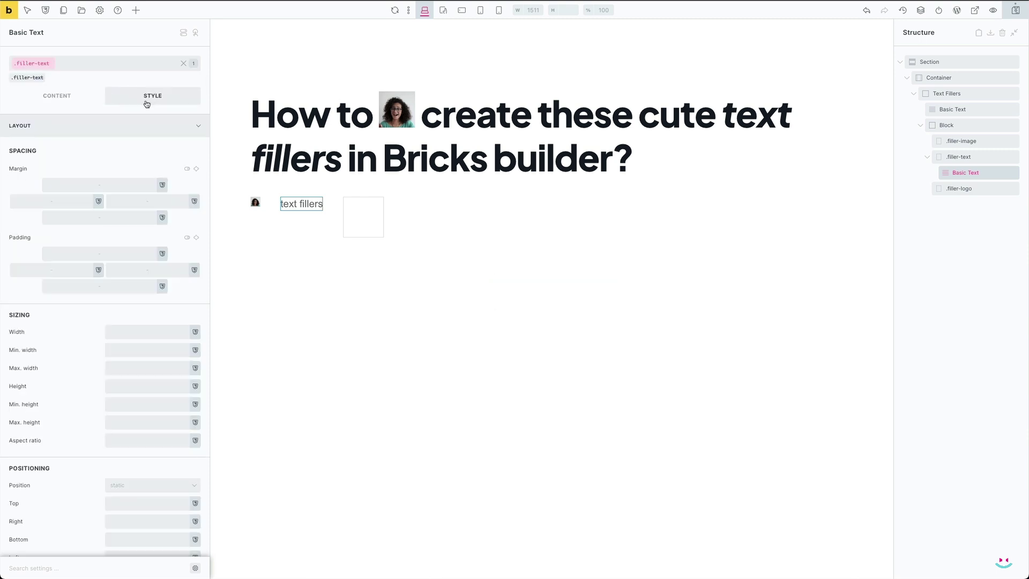
{"action": "scroll", "coordinate": [135, 147], "scroll_direction": "down", "scroll_amount": 5}
{"action": "scroll", "coordinate": [135, 146], "scroll_direction": "down", "scroll_amount": 10}
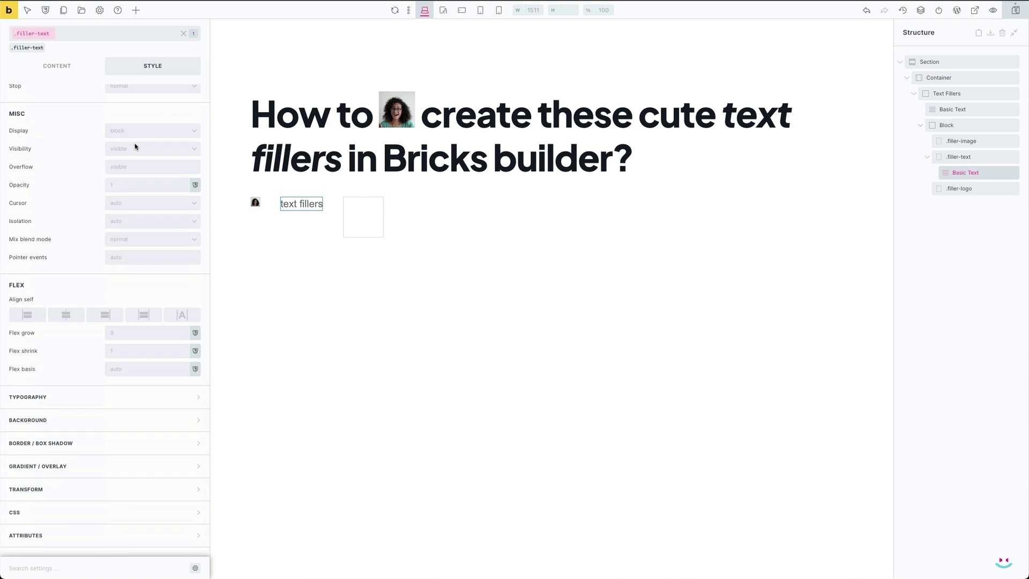
{"action": "left_click", "coordinate": [135, 137]}
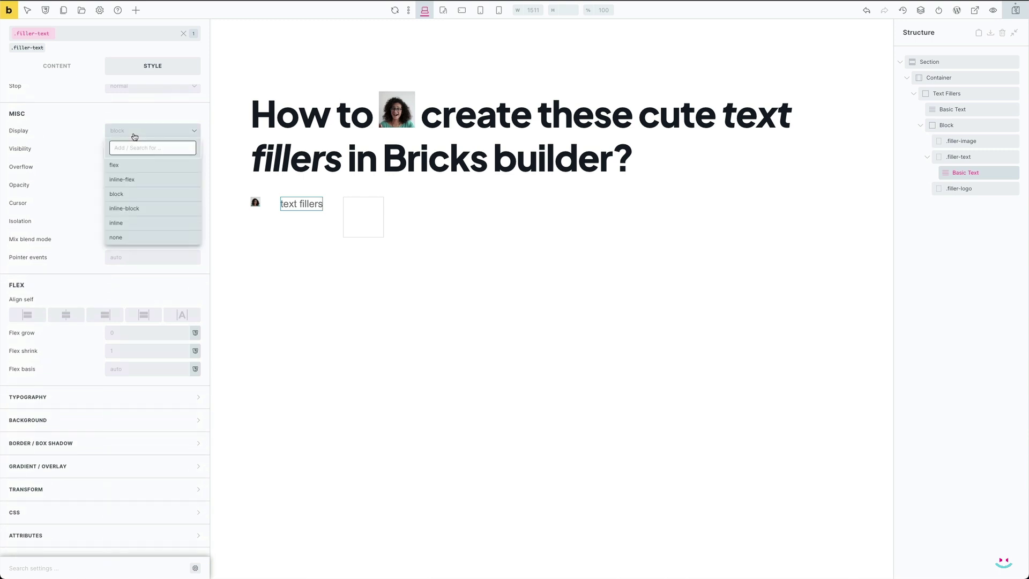
{"action": "left_click", "coordinate": [134, 178]}
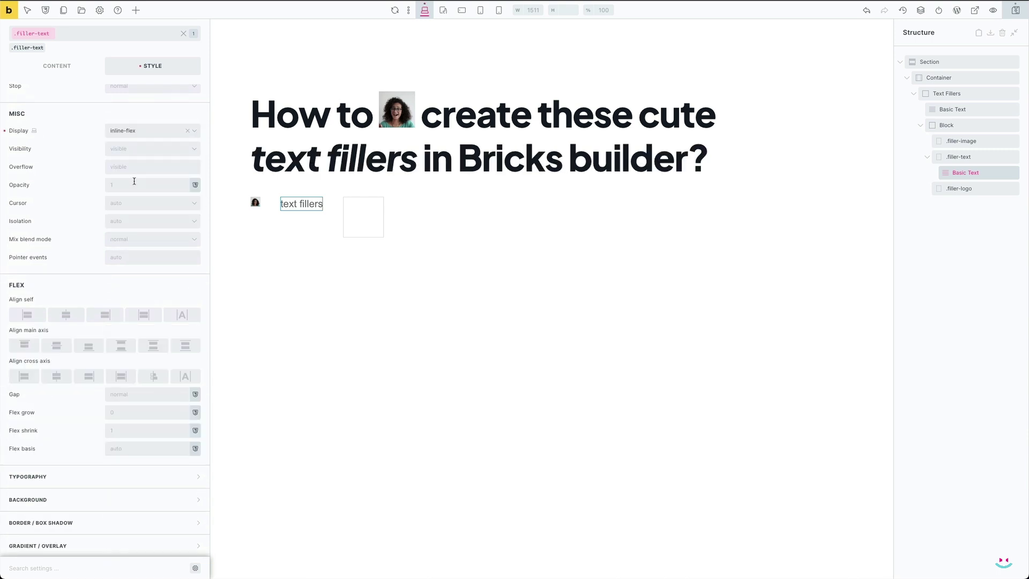
Set the filler-text font family to Times New Roman
{"action": "scroll", "coordinate": [115, 289], "scroll_direction": "down", "scroll_amount": 3}
{"action": "left_click", "coordinate": [79, 406]}
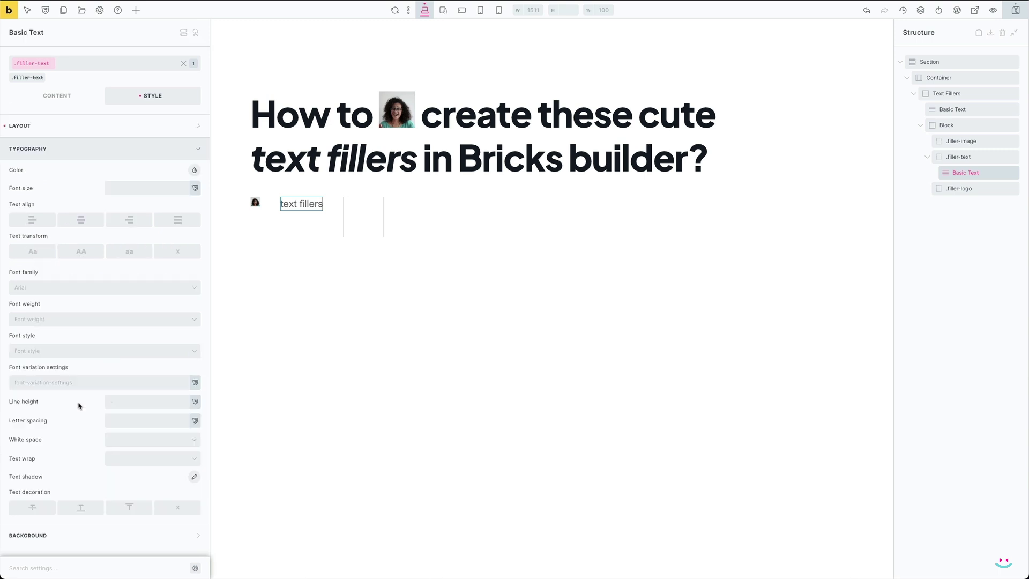
{"action": "scroll", "coordinate": [44, 292], "scroll_direction": "down", "scroll_amount": 1}
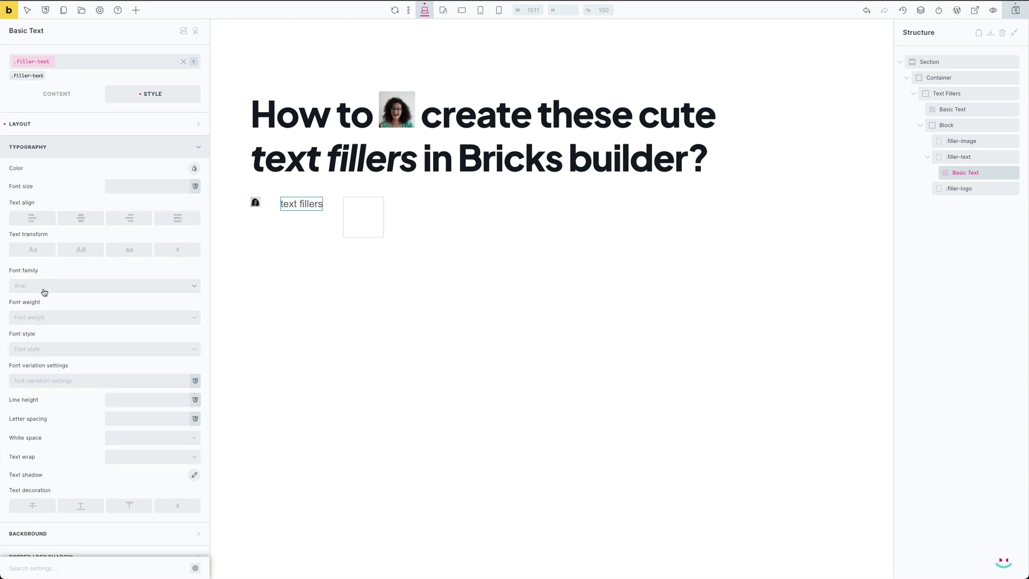
{"action": "left_click", "coordinate": [44, 292]}
{"action": "type", "text": "times"}
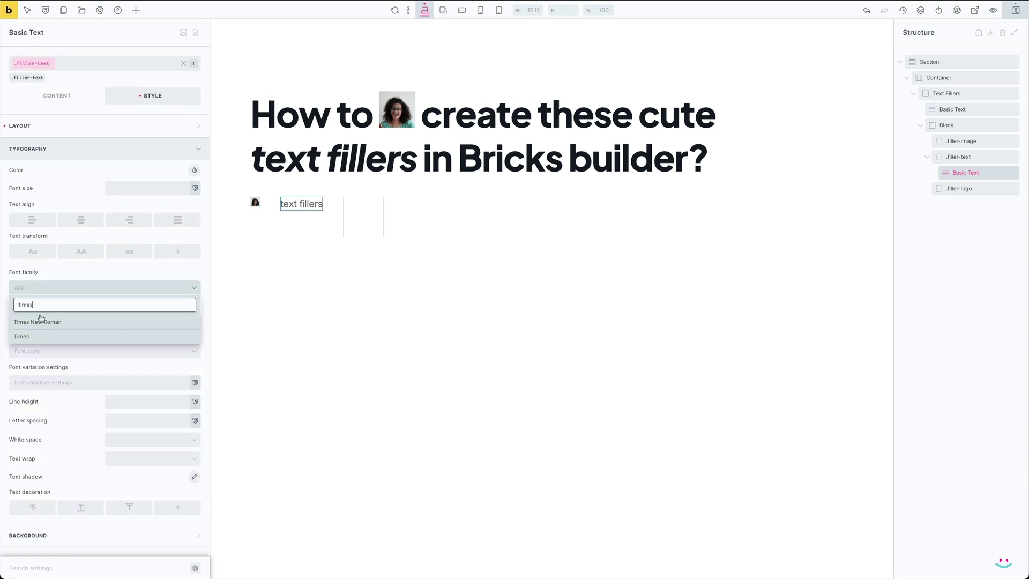
{"action": "left_click", "coordinate": [39, 320]}
{"action": "scroll", "coordinate": [71, 334], "scroll_direction": "down", "scroll_amount": 2}
{"action": "left_click", "coordinate": [96, 94]}
Give filler-text a teal background and a 12px border radius
{"action": "left_click", "coordinate": [103, 172]}
{"action": "left_click", "coordinate": [193, 196]}
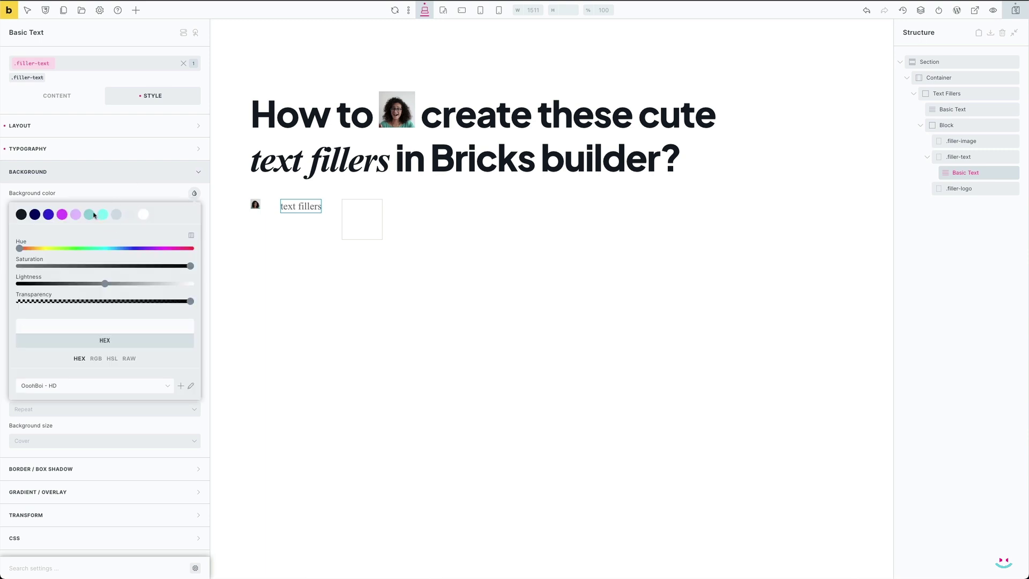
{"action": "left_click", "coordinate": [110, 211]}
{"action": "left_click", "coordinate": [107, 172]}
{"action": "left_click", "coordinate": [155, 203]}
{"action": "left_click", "coordinate": [194, 216]}
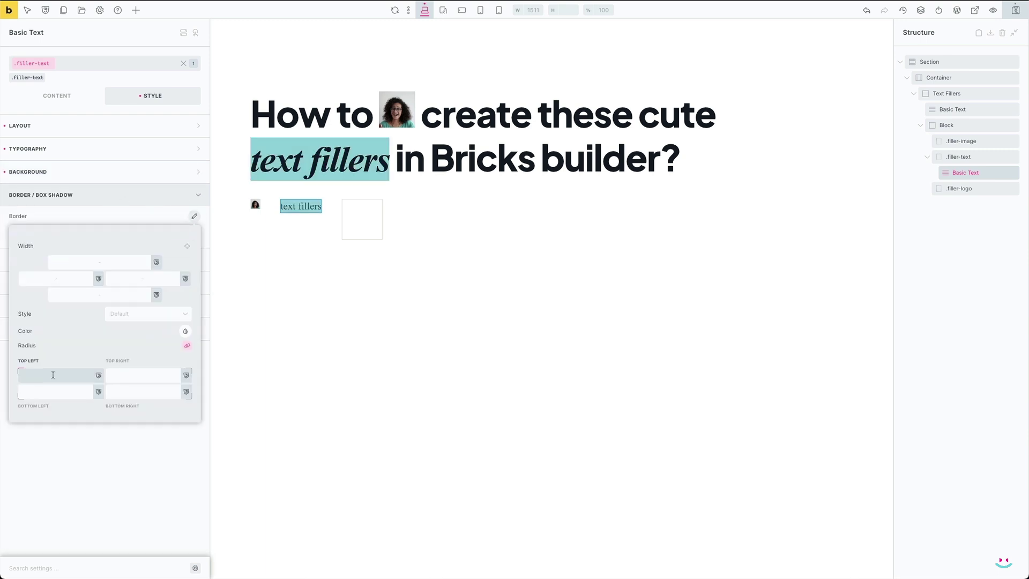
{"action": "type", "text": "12px"}
{"action": "left_click", "coordinate": [207, 285]}
Add 0.2em side padding and make the filler text white
{"action": "left_click", "coordinate": [80, 126]}
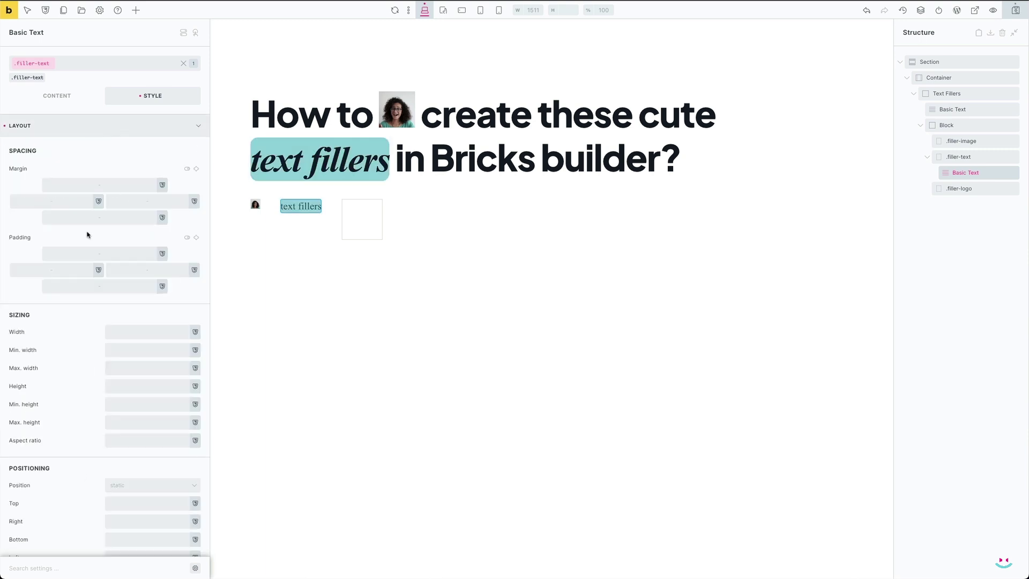
{"action": "left_click", "coordinate": [74, 269]}
{"action": "type", "text": "0.2em"}
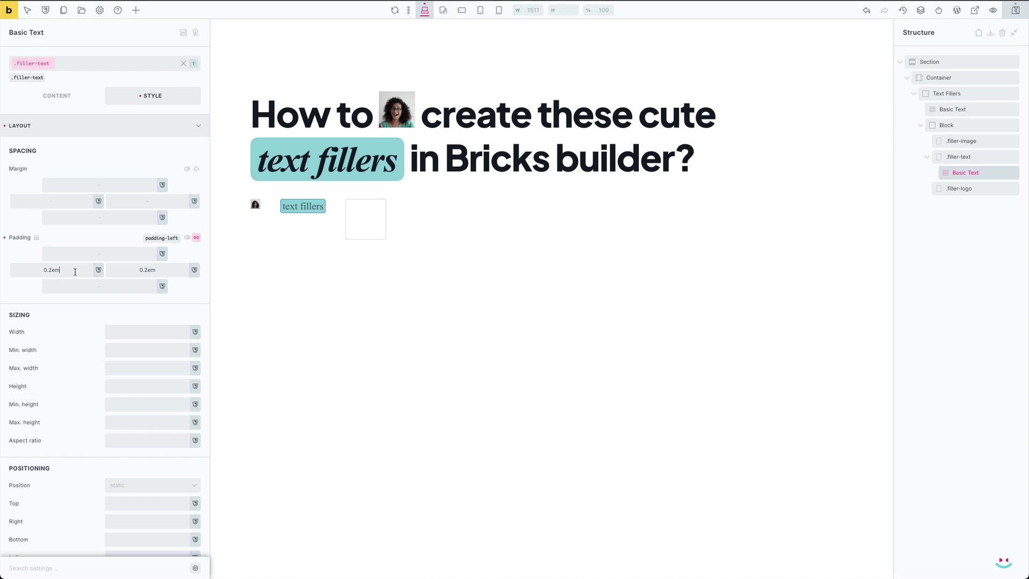
{"action": "left_click", "coordinate": [81, 126]}
{"action": "left_click", "coordinate": [79, 147]}
{"action": "left_click", "coordinate": [82, 124]}
{"action": "scroll", "coordinate": [134, 274], "scroll_direction": "down", "scroll_amount": 6}
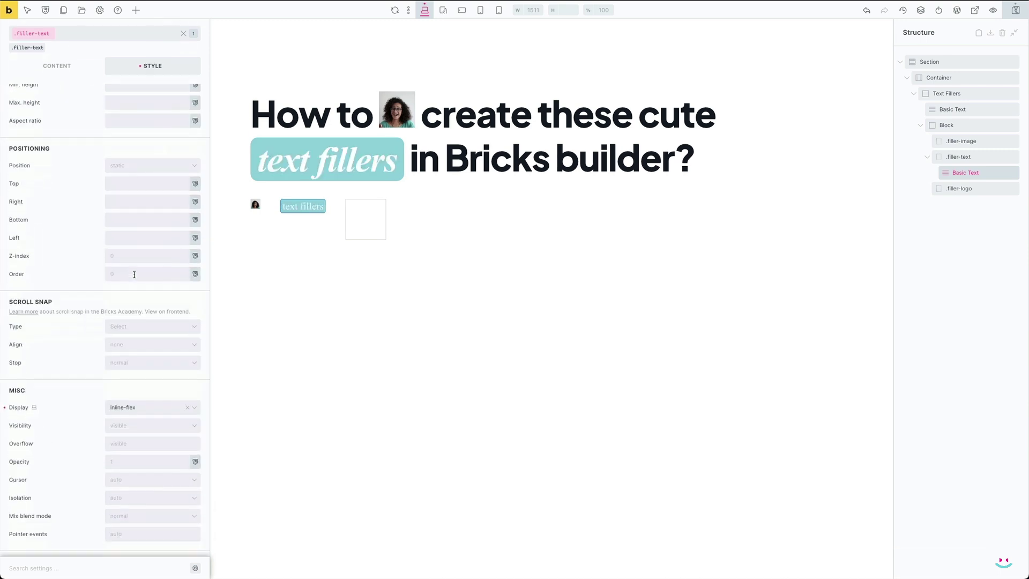
{"action": "scroll", "coordinate": [134, 275], "scroll_direction": "down", "scroll_amount": 5}
Give the .filler-logo div a new filler-logo class
{"action": "left_click", "coordinate": [965, 190]}
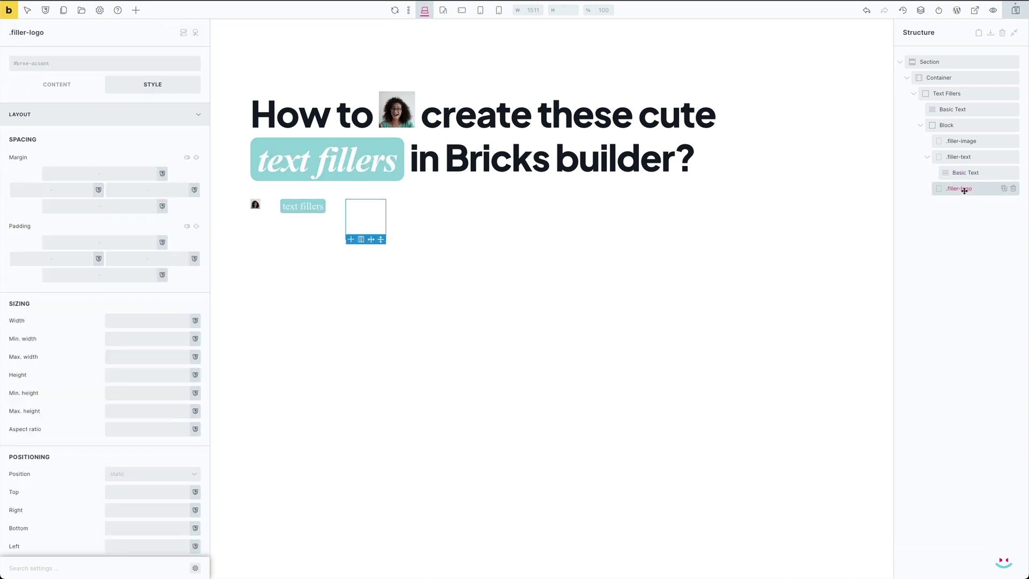
{"action": "left_click", "coordinate": [93, 70]}
{"action": "type", "text": "filler-logo"}
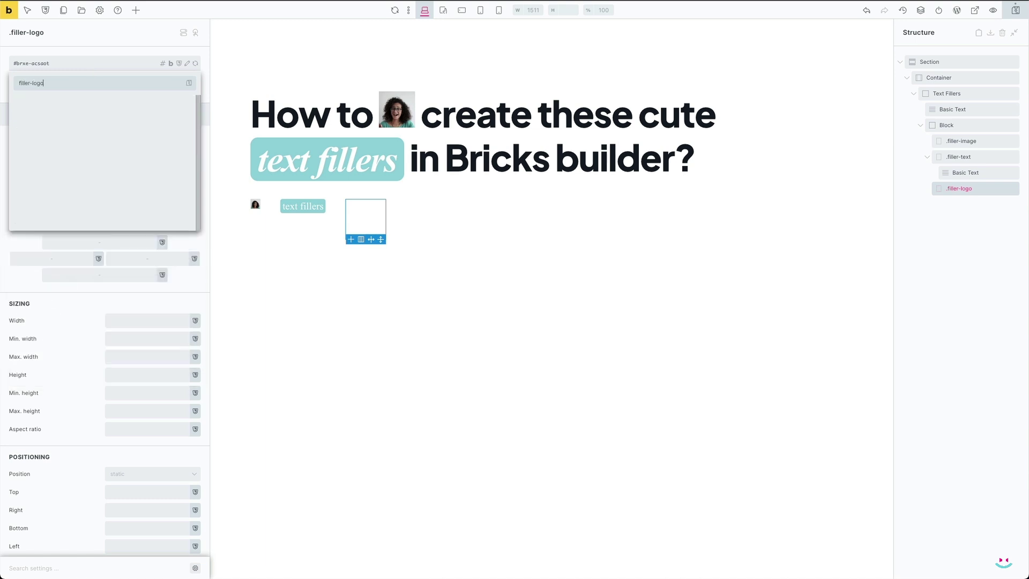
{"action": "key", "text": "Return"}
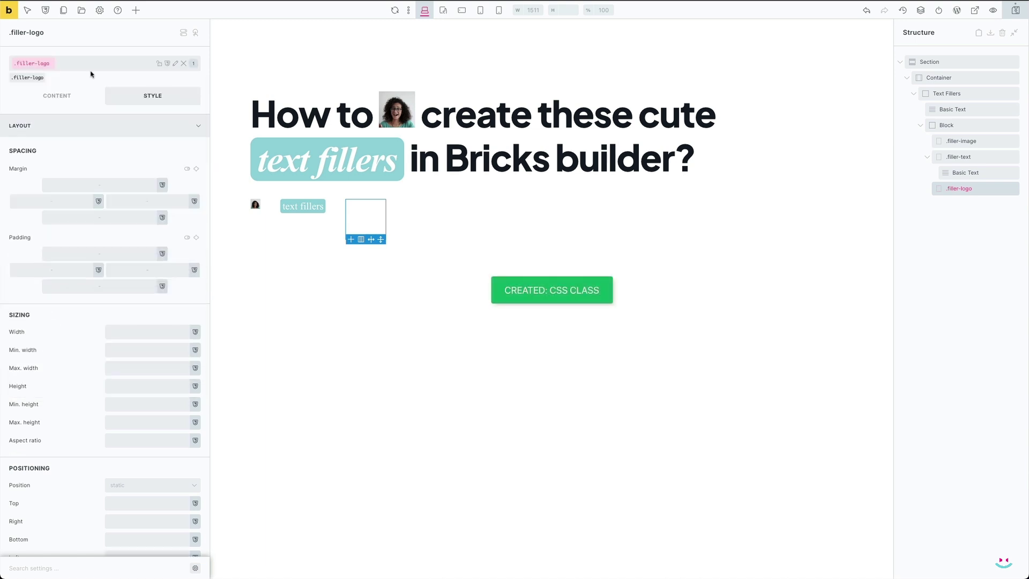
Set the Bricks logo as the filler-logo background image
{"action": "left_click", "coordinate": [83, 130]}
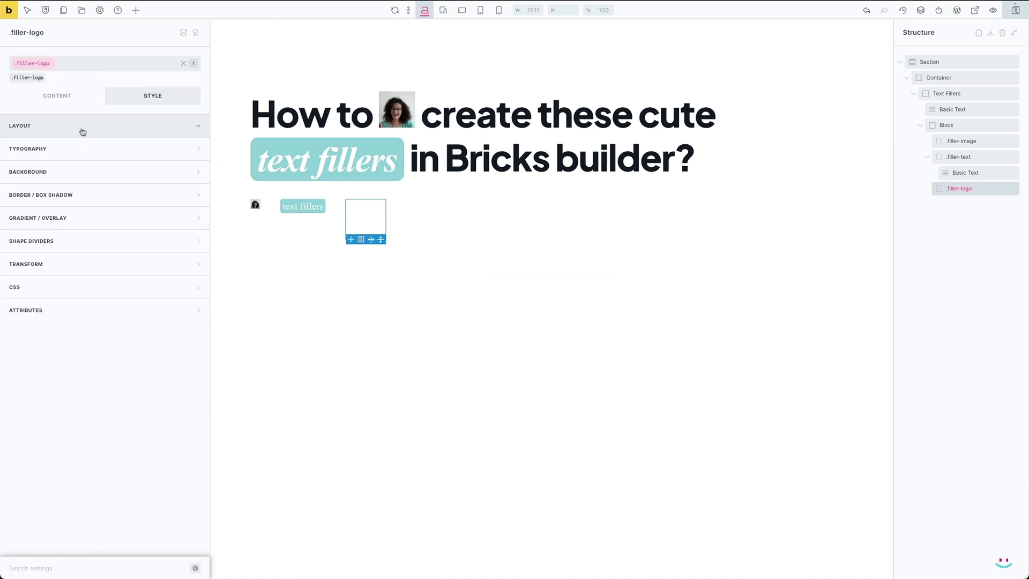
{"action": "left_click", "coordinate": [74, 173]}
{"action": "left_click", "coordinate": [156, 227]}
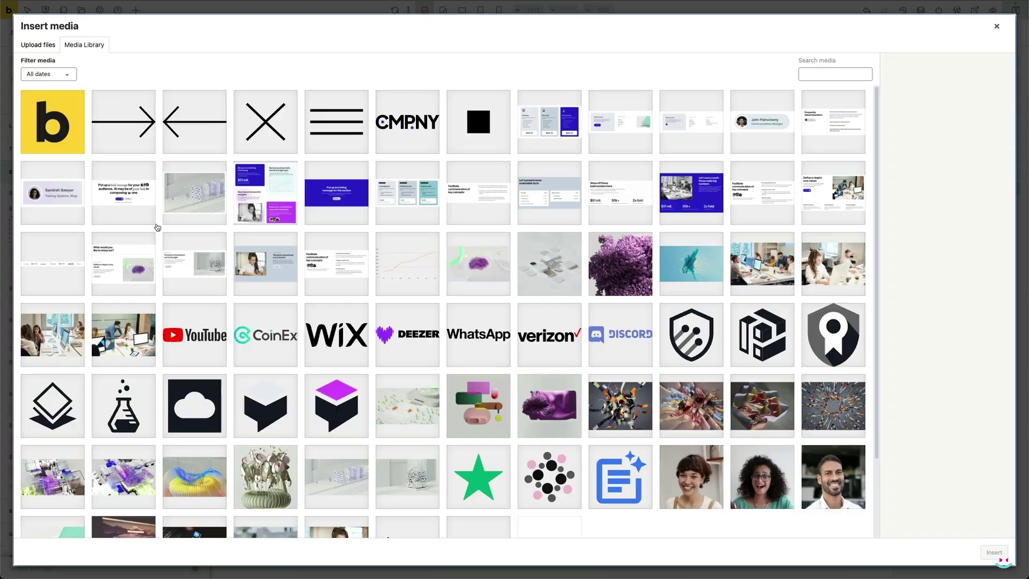
{"action": "left_click", "coordinate": [63, 130]}
{"action": "left_click", "coordinate": [994, 552]}
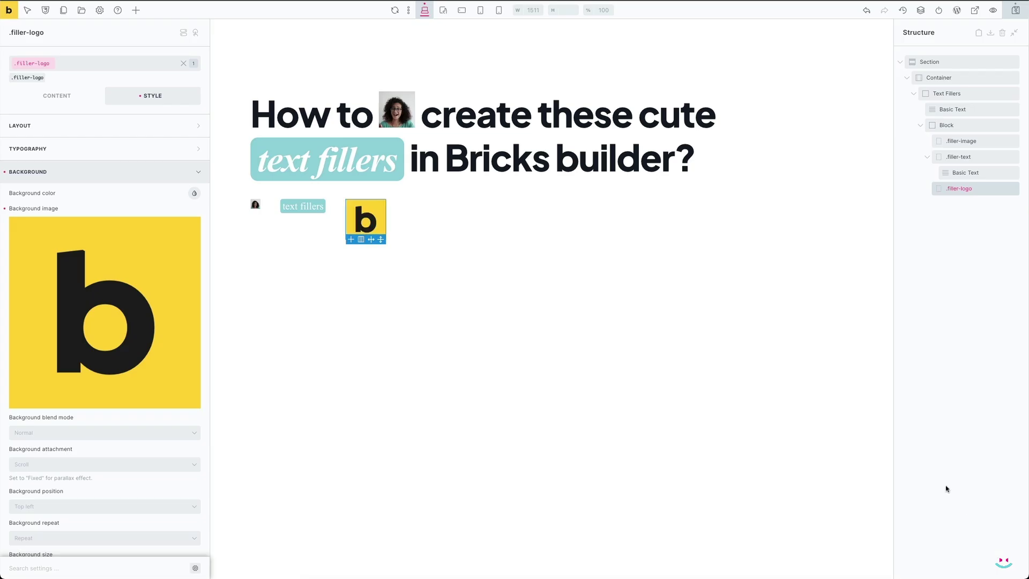
Size the logo to 1em minimum width and height and display it inline-flex
{"action": "left_click", "coordinate": [111, 134]}
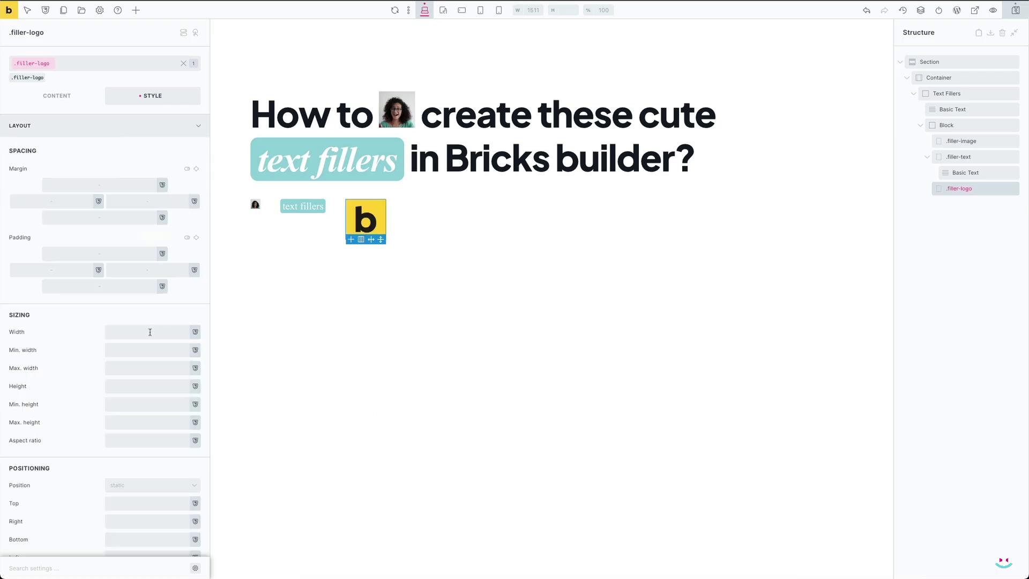
{"action": "left_click", "coordinate": [150, 350]}
{"action": "type", "text": "1em"}
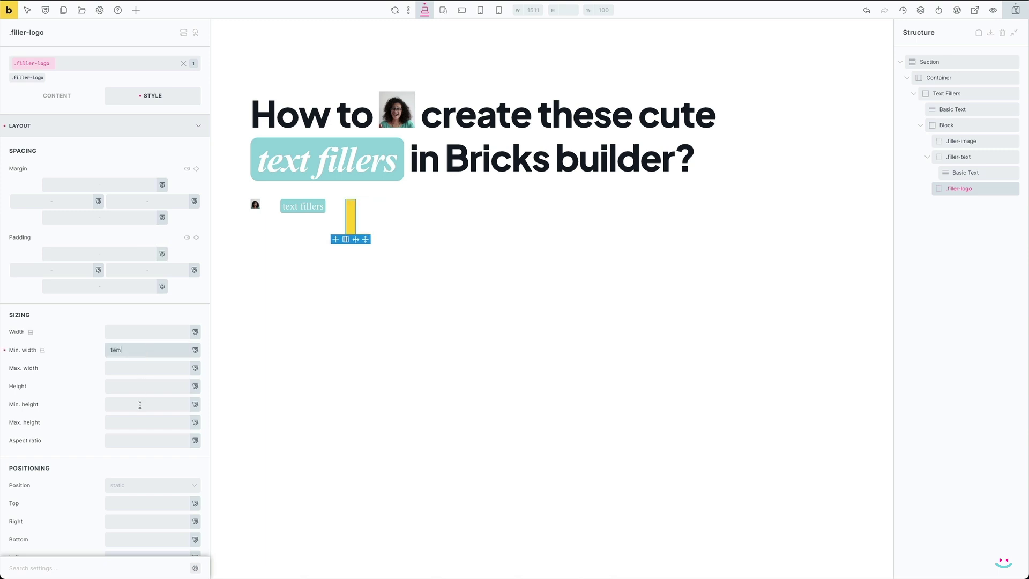
{"action": "left_click", "coordinate": [140, 405]}
{"action": "type", "text": "1em"}
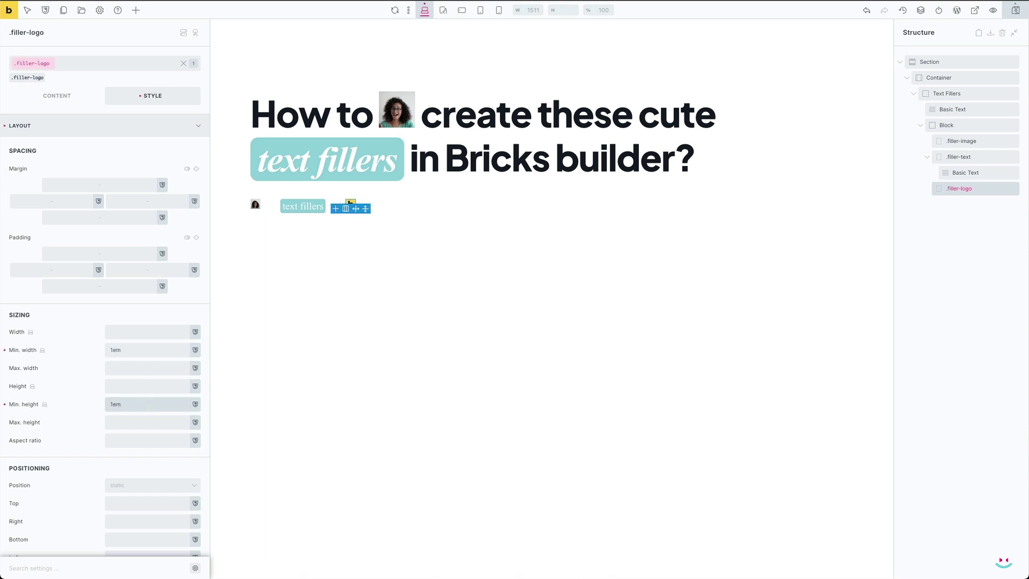
{"action": "left_click", "coordinate": [71, 97]}
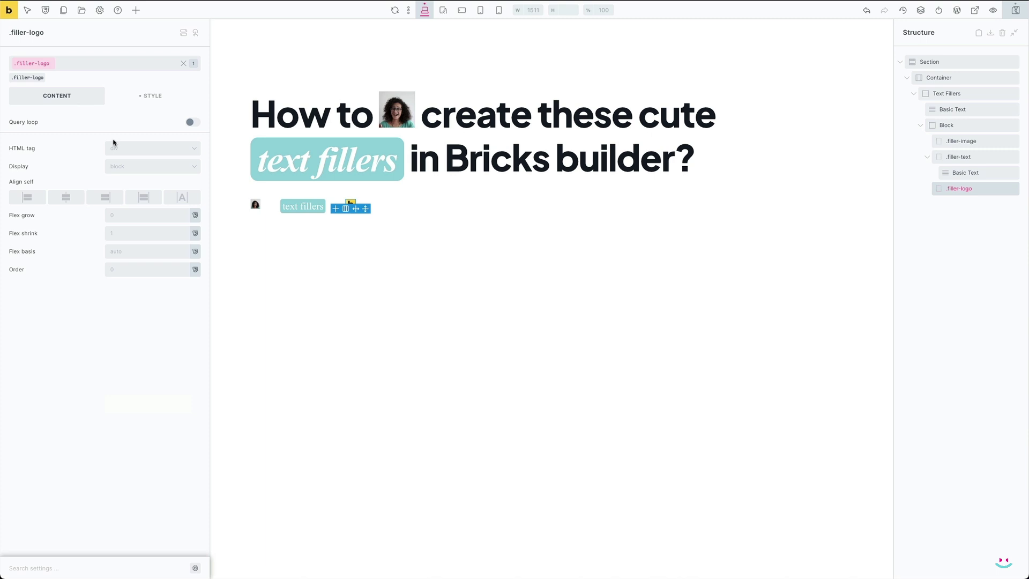
{"action": "left_click", "coordinate": [133, 167]}
{"action": "type", "text": "inline"}
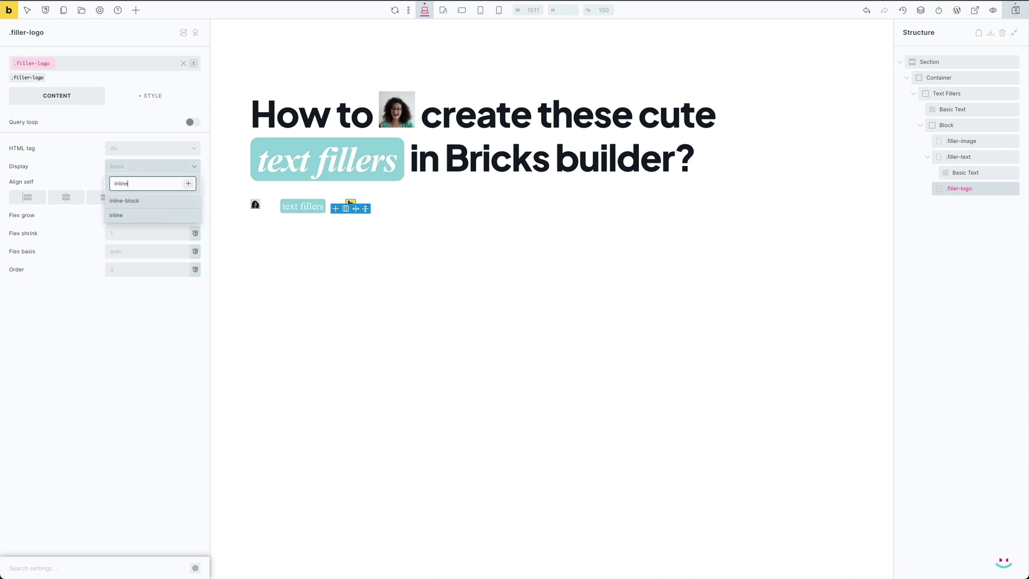
{"action": "type", "text": "-flex"}
{"action": "key", "text": "Return"}
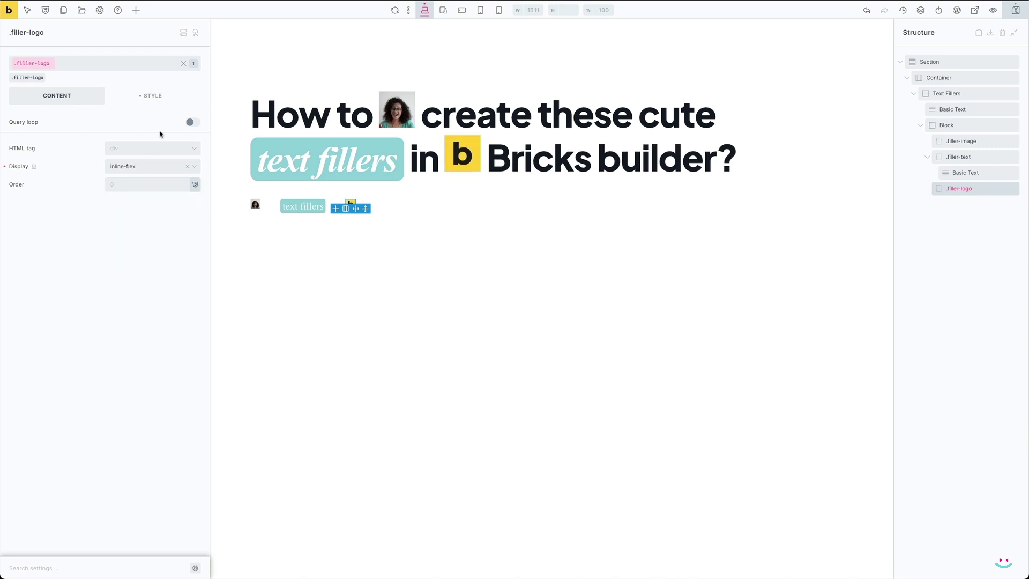
Round the logo into a circle with a 15em border radius
{"action": "left_click", "coordinate": [152, 96]}
{"action": "left_click", "coordinate": [118, 127]}
{"action": "left_click", "coordinate": [126, 196]}
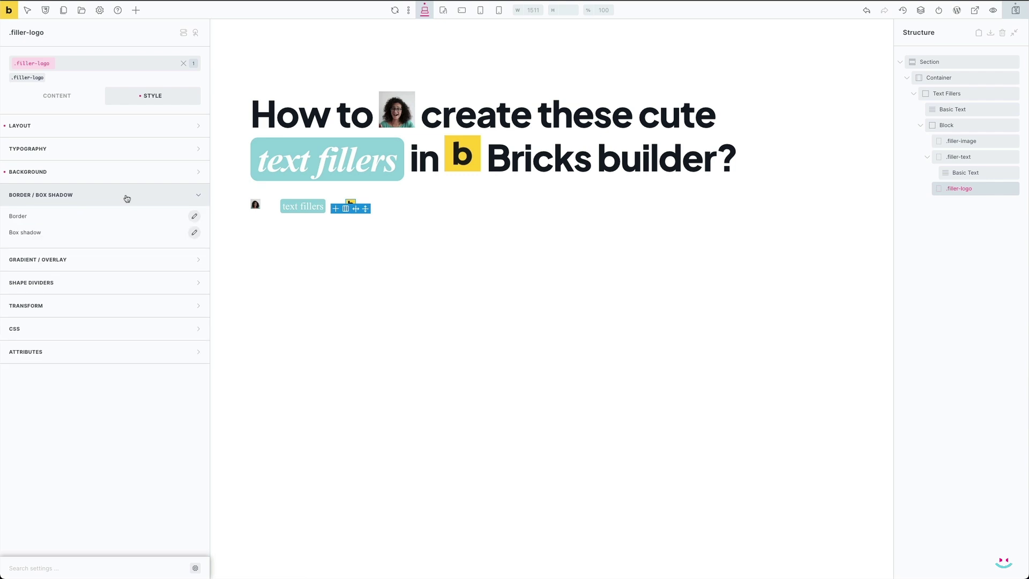
{"action": "left_click", "coordinate": [194, 216]}
{"action": "left_click", "coordinate": [74, 374]}
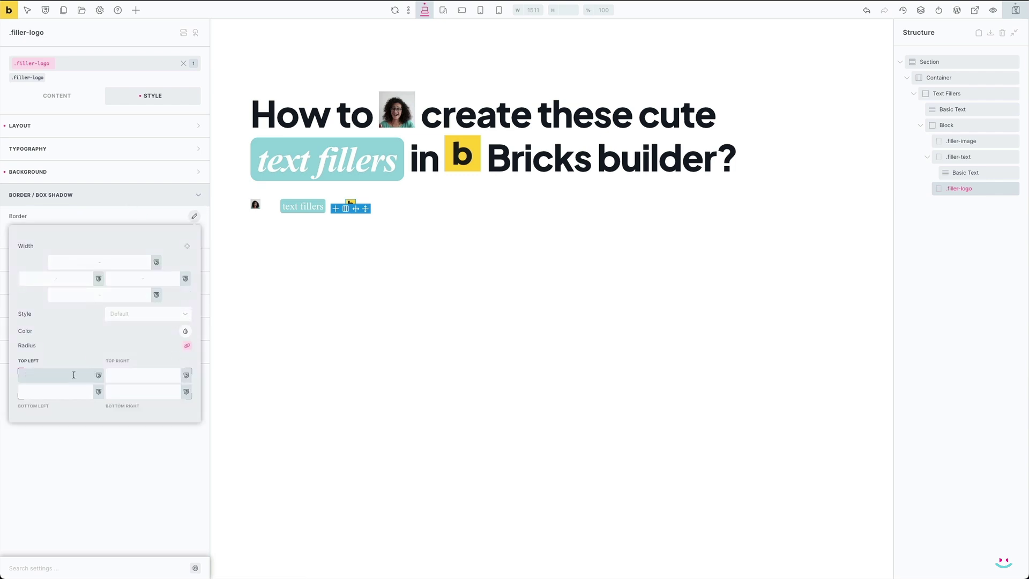
{"action": "type", "text": "15em"}
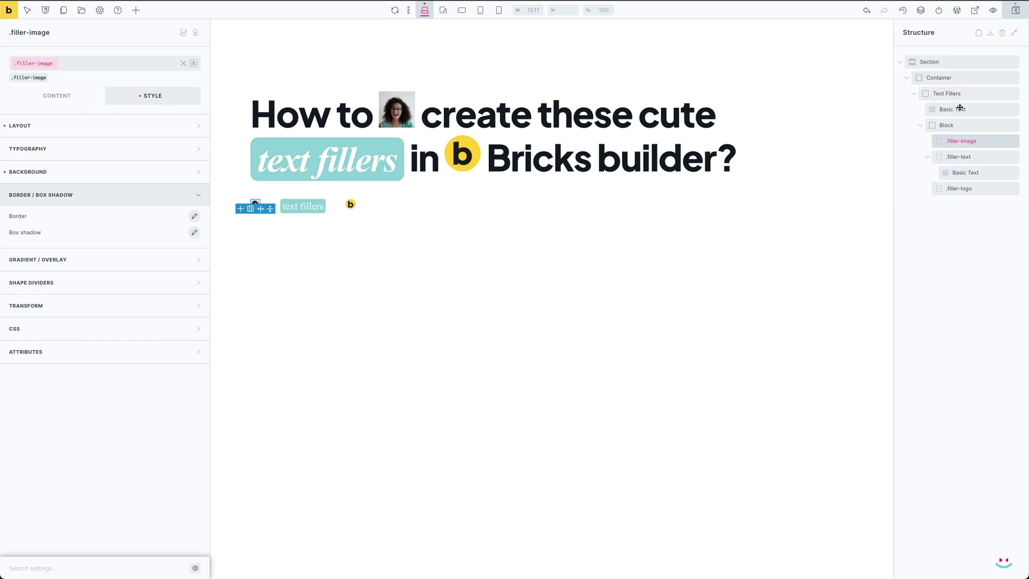
Set the helper Block's display to none so only the heading shows
{"action": "left_click", "coordinate": [956, 127]}
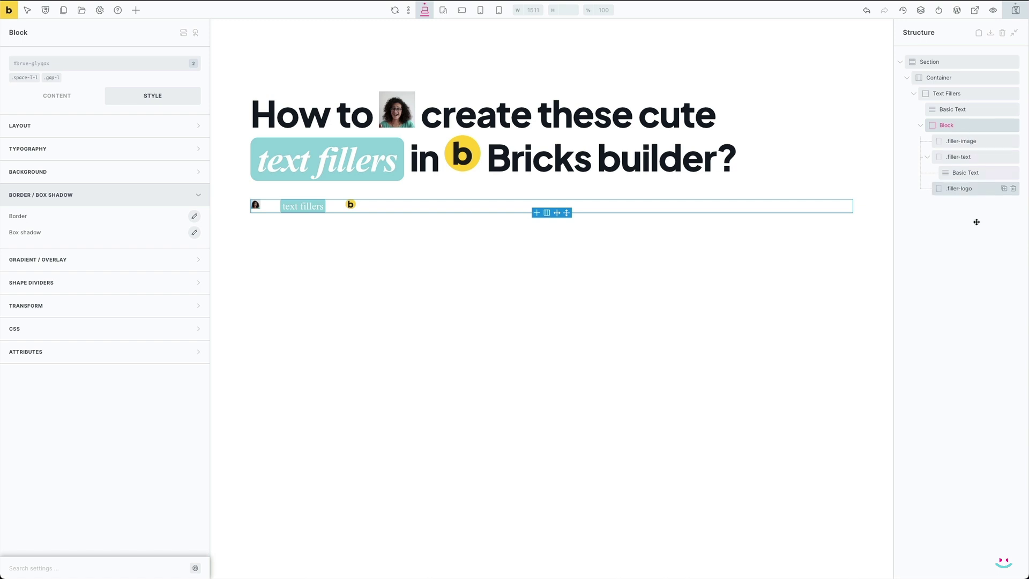
{"action": "left_click", "coordinate": [58, 98]}
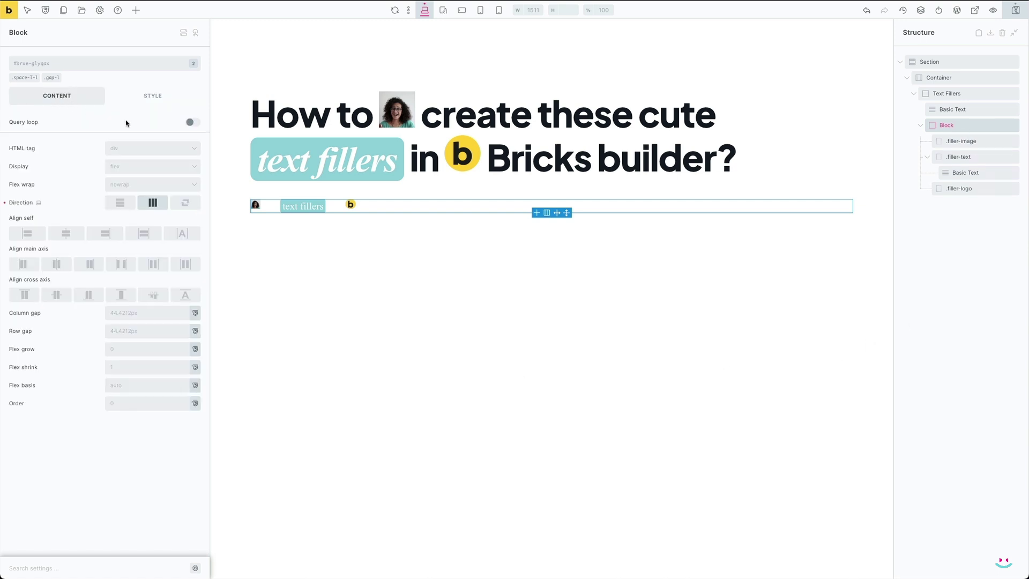
{"action": "left_click", "coordinate": [164, 169]}
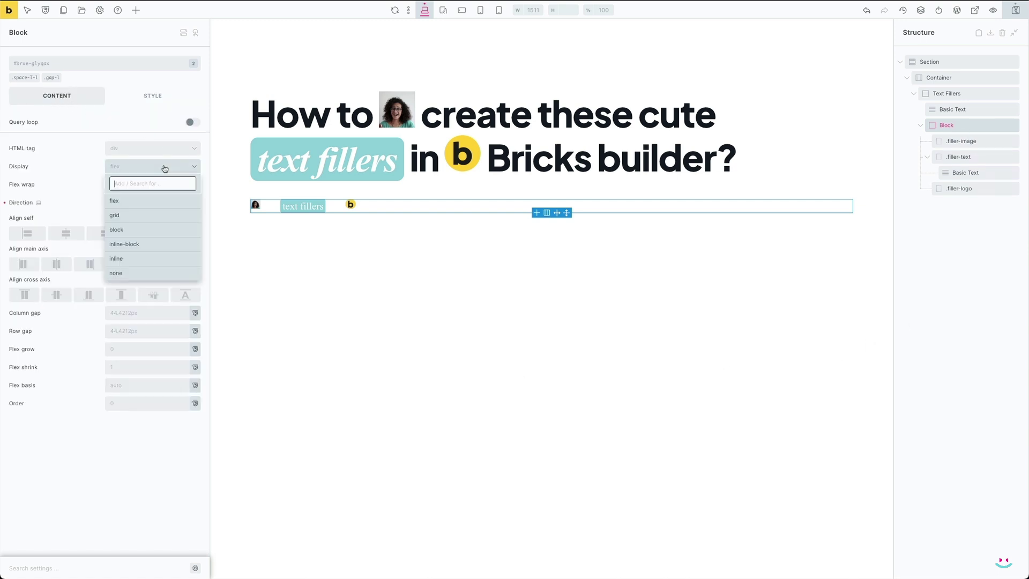
{"action": "left_click", "coordinate": [133, 273]}
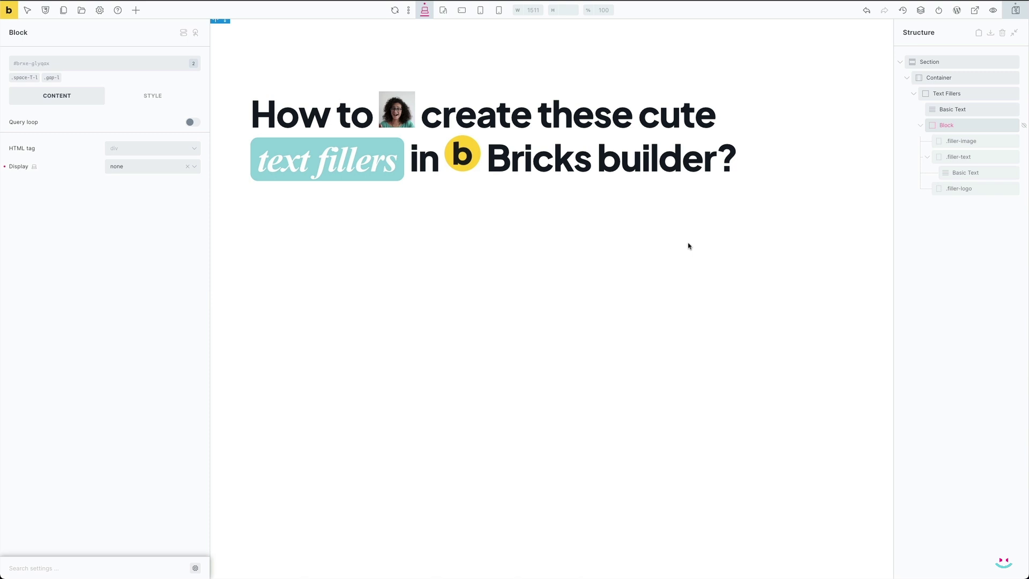
Review the filler-image, text fillers and filler-logo elements in the Structure panel
{"action": "left_click", "coordinate": [955, 143]}
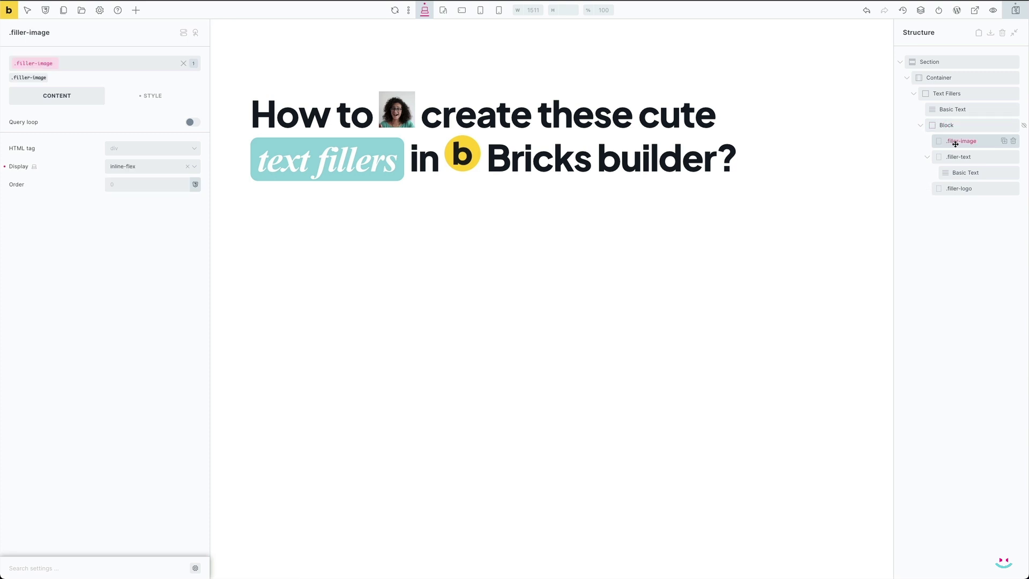
{"action": "left_click", "coordinate": [960, 172]}
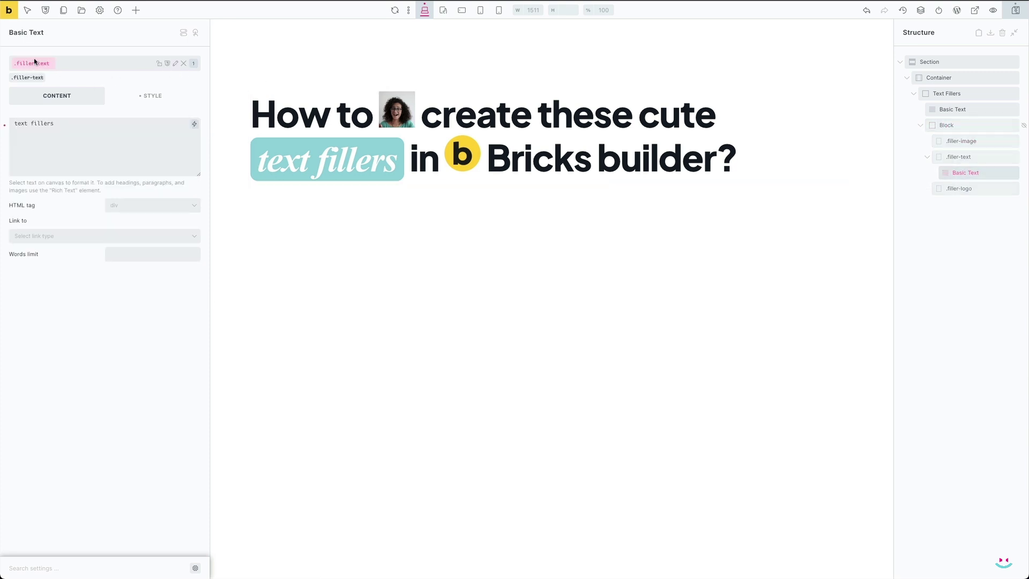
{"action": "left_click", "coordinate": [949, 189]}
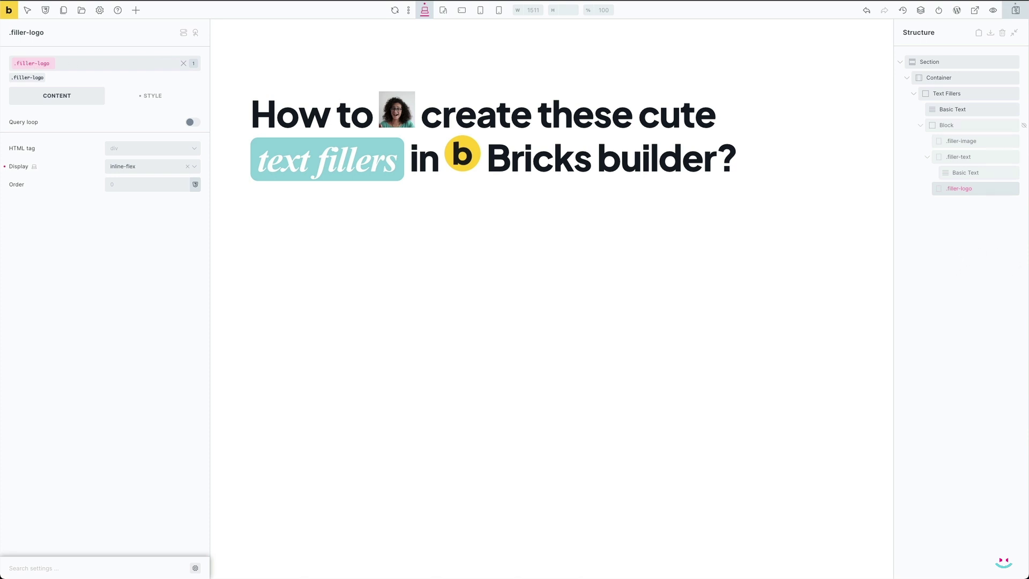
{"action": "left_click", "coordinate": [960, 141]}
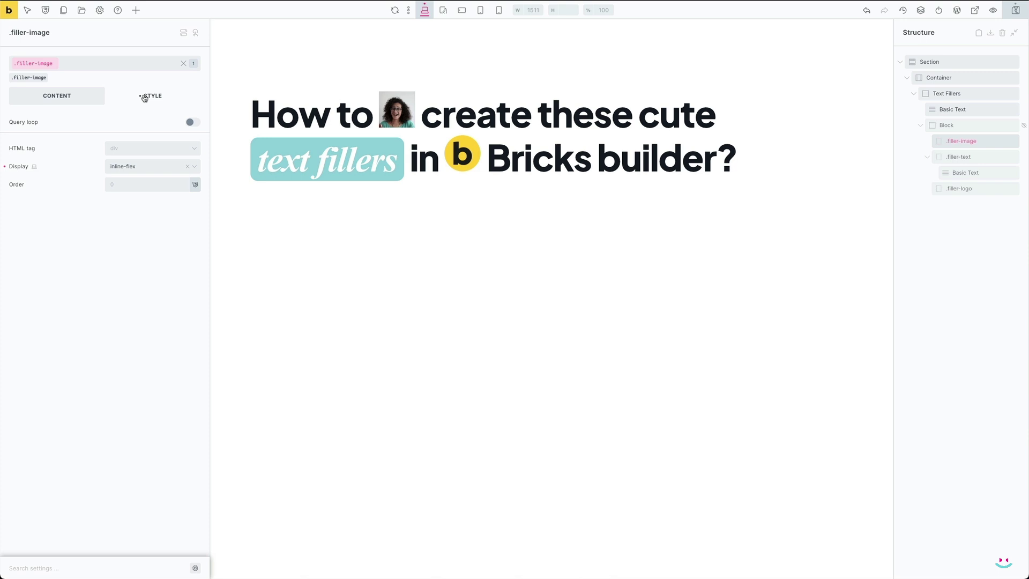
Highlight the brxe-div and brxe-text-basic class names in the heading's markup
{"action": "left_click", "coordinate": [729, 138]}
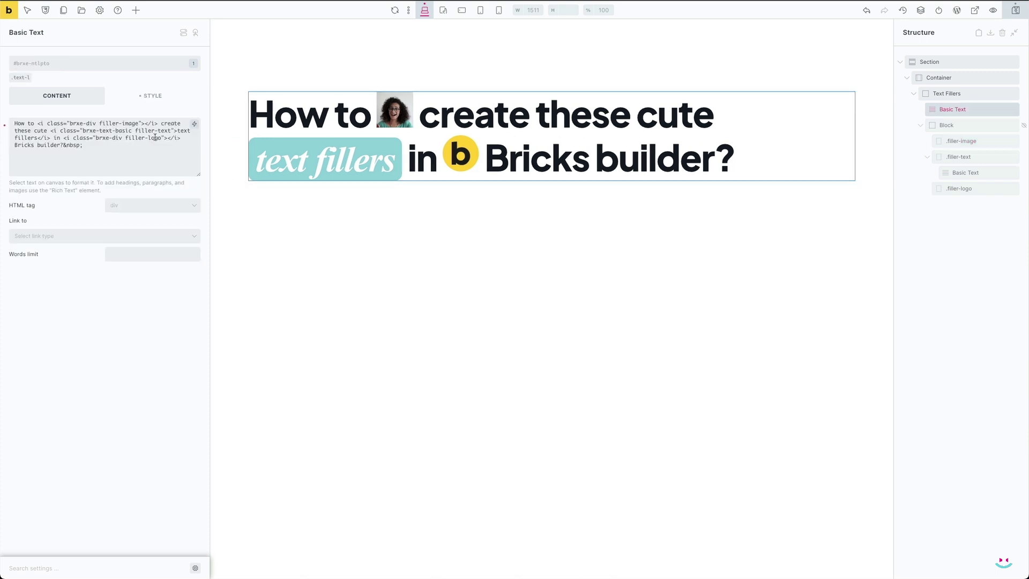
{"action": "left_click_drag", "start_coordinate": [97, 124], "coordinate": [70, 127]}
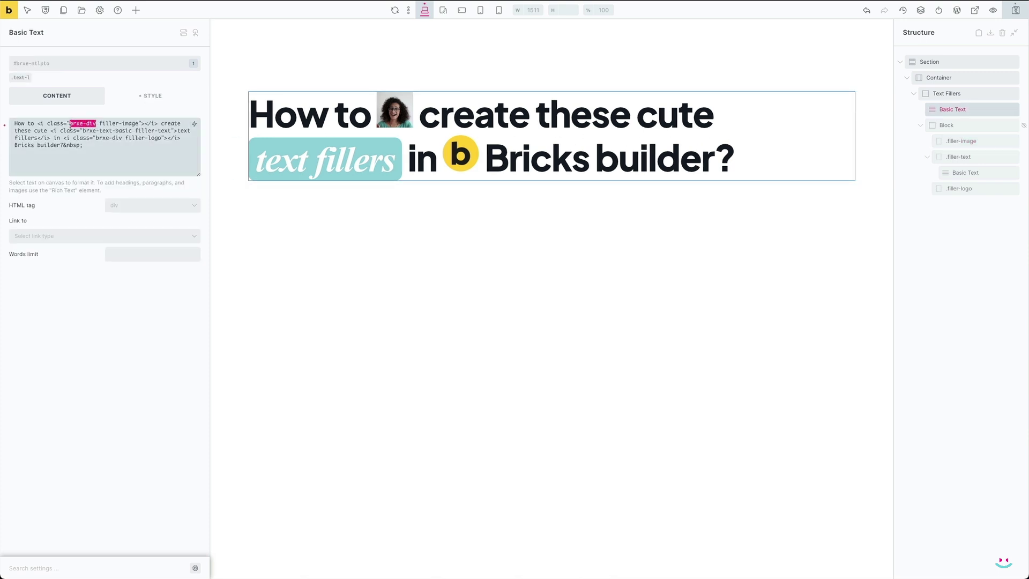
{"action": "left_click_drag", "start_coordinate": [132, 132], "coordinate": [84, 134]}
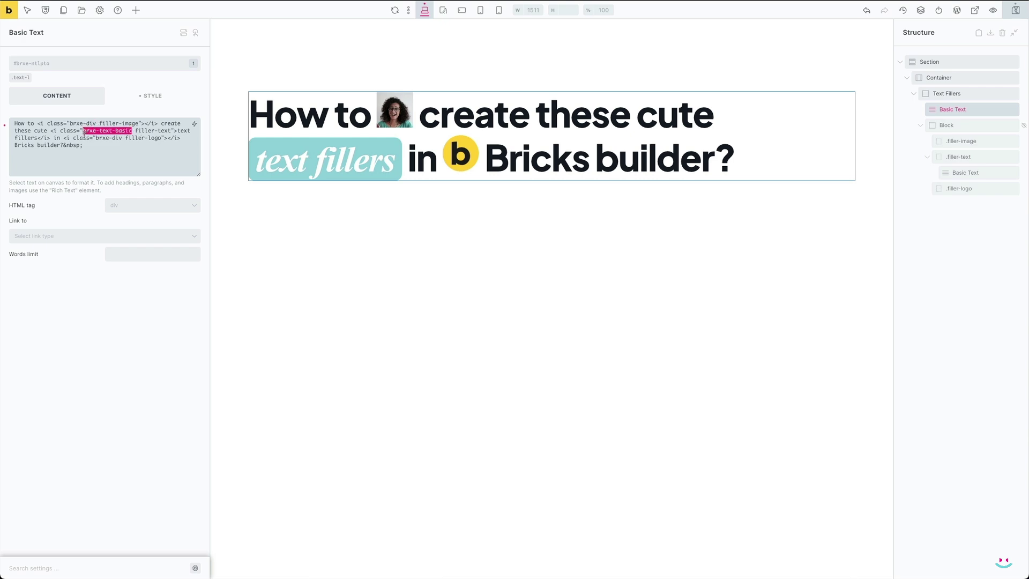
Open Chrome DevTools, pick the heading on the page, and expand it to show its children
{"action": "right_click", "coordinate": [131, 365]}
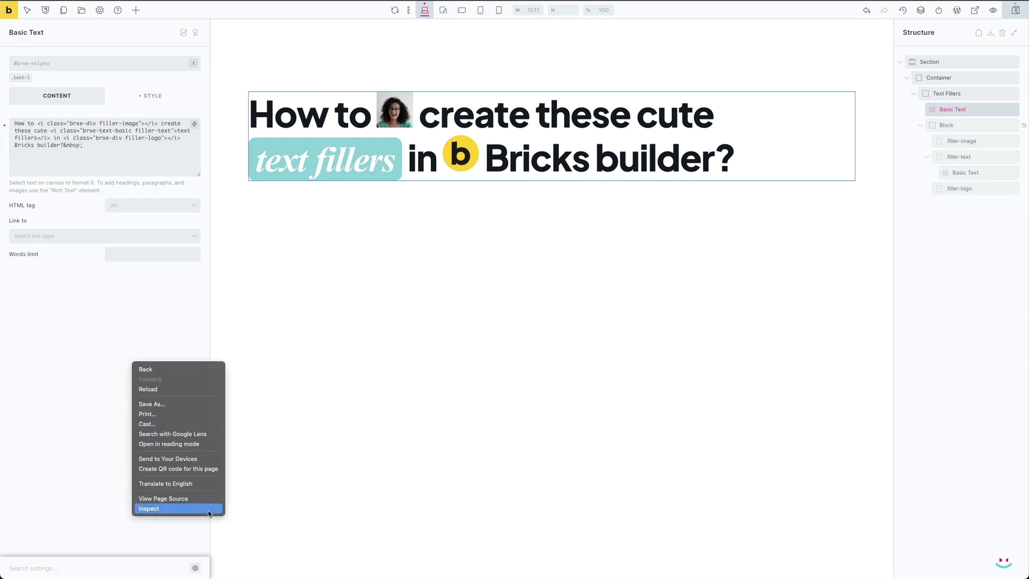
{"action": "left_click", "coordinate": [213, 512]}
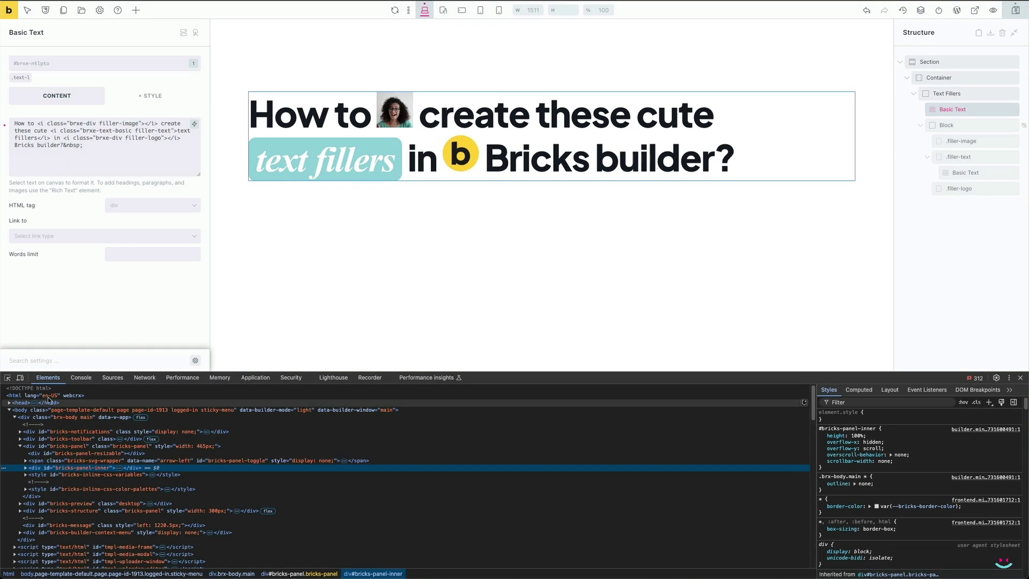
{"action": "left_click", "coordinate": [7, 378]}
{"action": "left_click", "coordinate": [782, 124]}
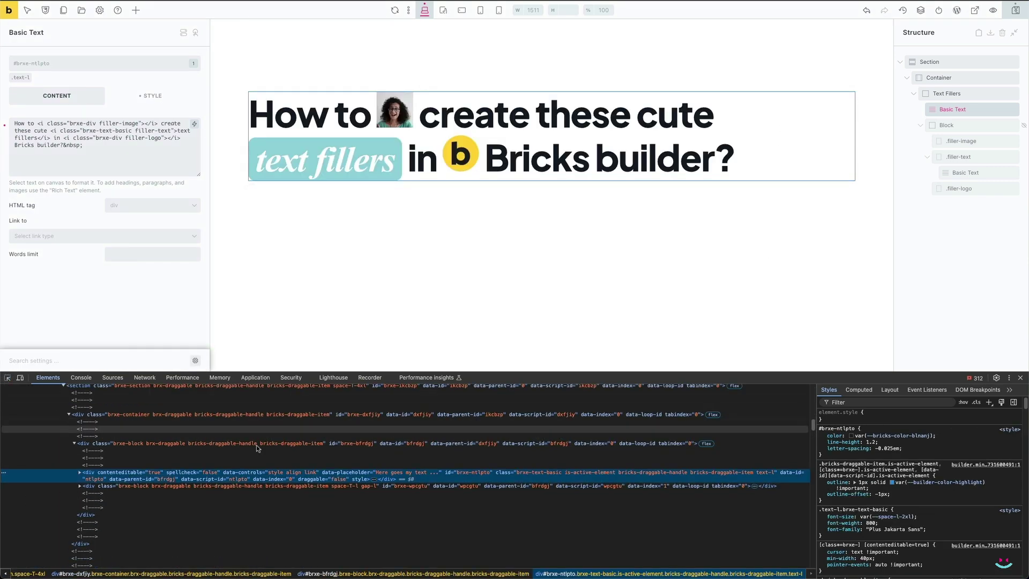
{"action": "left_click", "coordinate": [79, 472]}
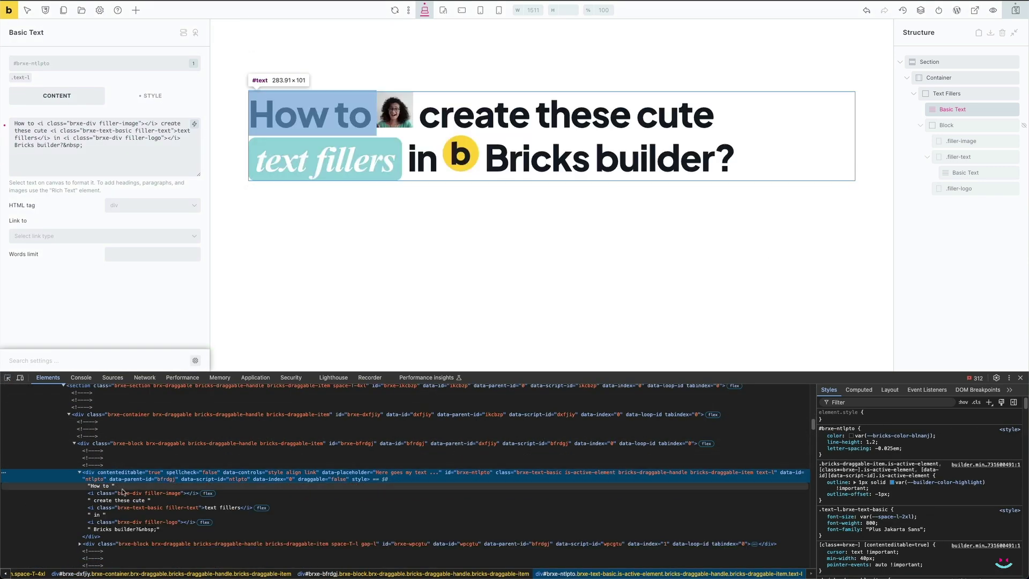
Review the filler-image and filler-text styles, then select the .filler-image.brxe-div selector text
{"action": "left_click", "coordinate": [127, 493]}
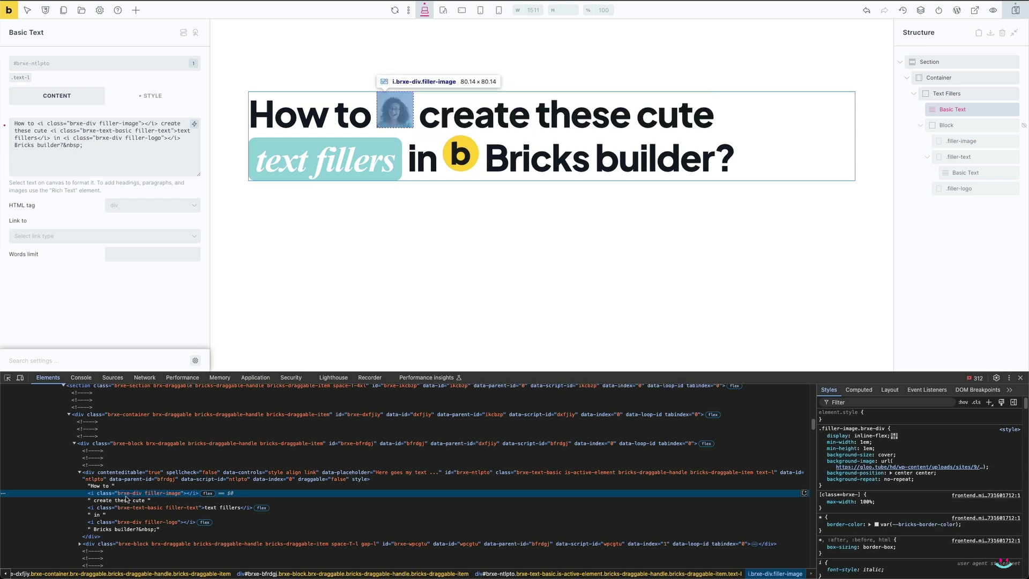
{"action": "left_click", "coordinate": [133, 510]}
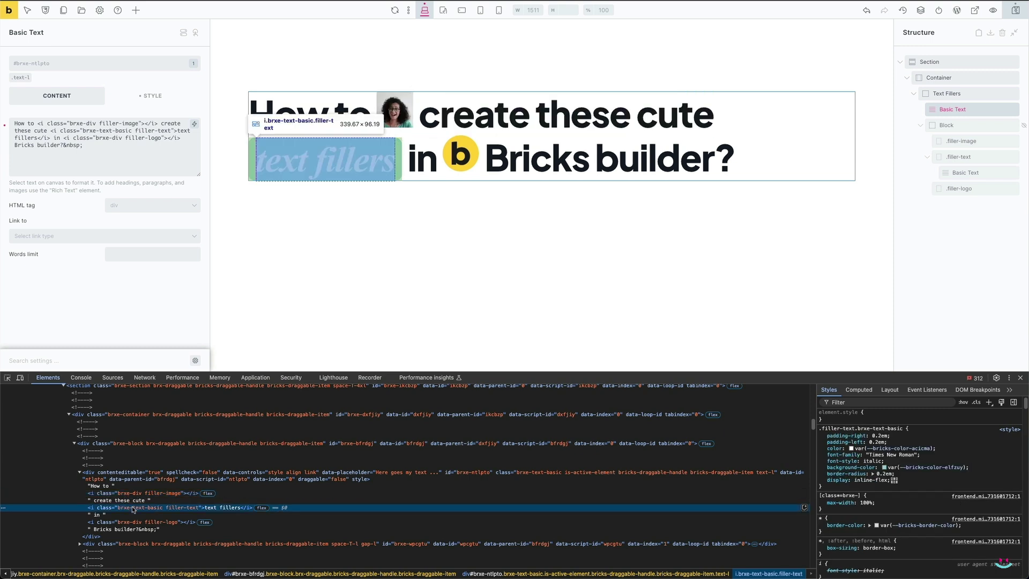
{"action": "scroll", "coordinate": [134, 508], "scroll_direction": "down", "scroll_amount": 1}
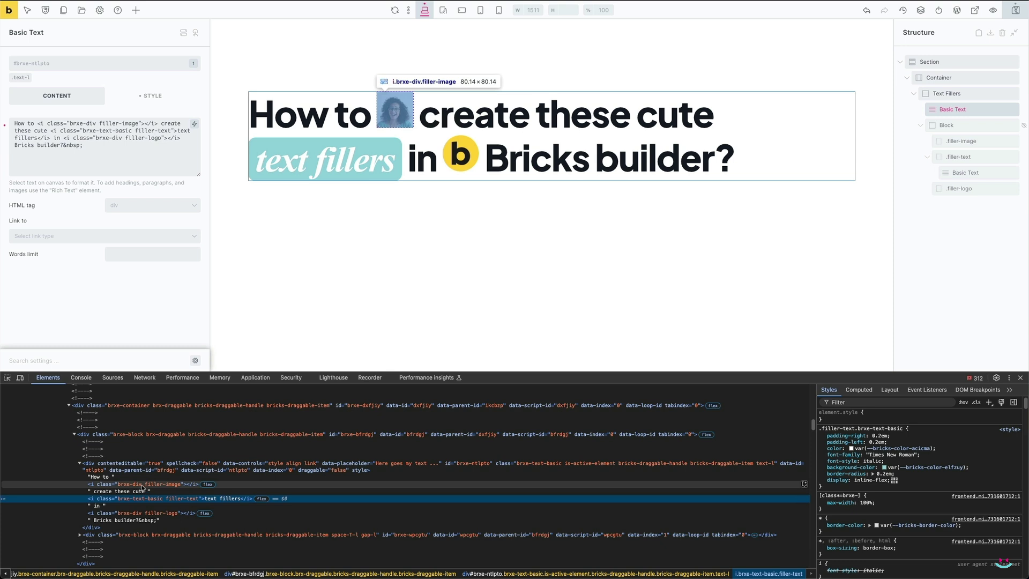
{"action": "left_click", "coordinate": [135, 485]}
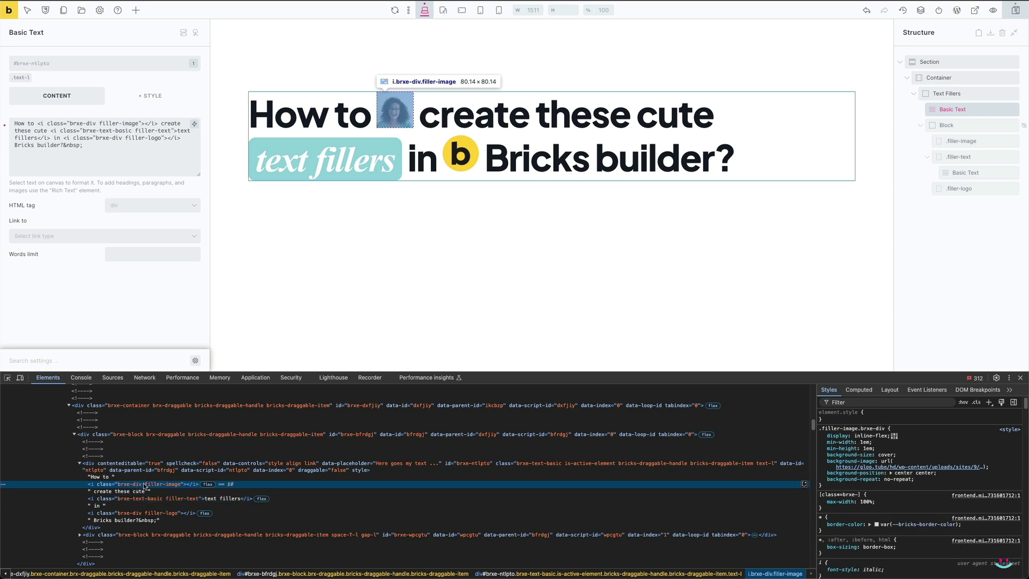
{"action": "left_click", "coordinate": [881, 427]}
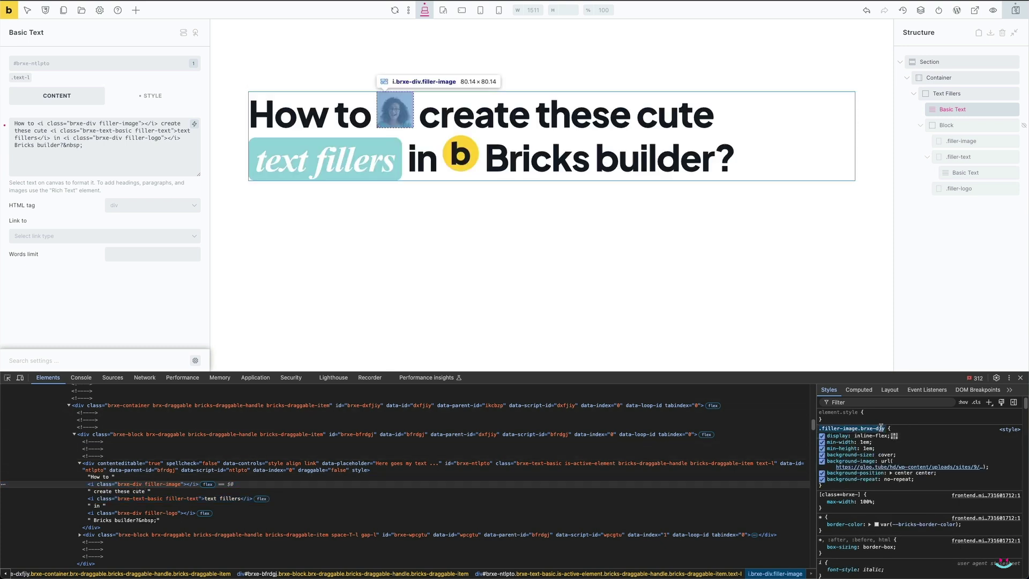
{"action": "left_click", "coordinate": [881, 427]}
{"action": "left_click_drag", "start_coordinate": [885, 428], "coordinate": [819, 428]}
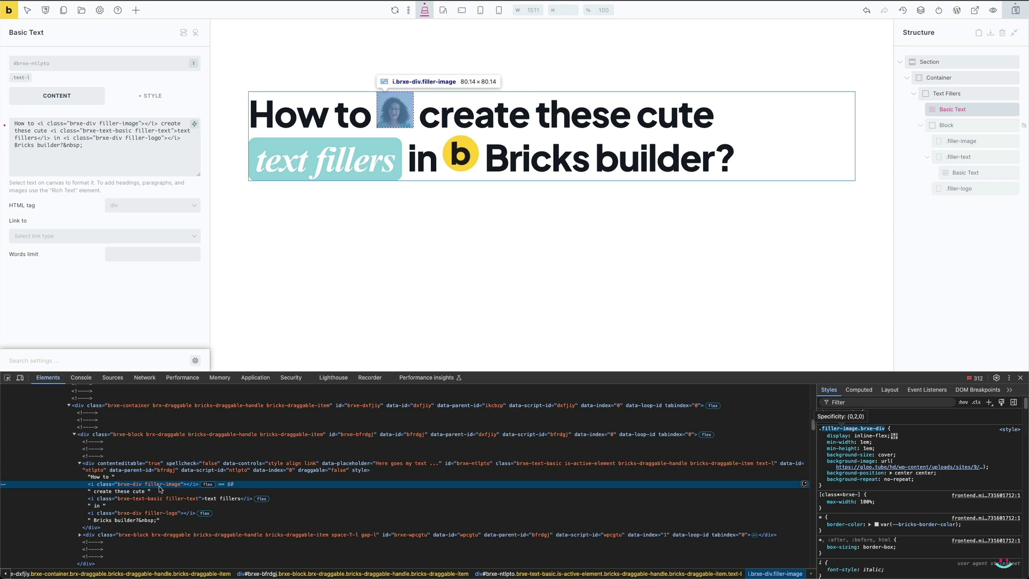
{"action": "left_click", "coordinate": [773, 150]}
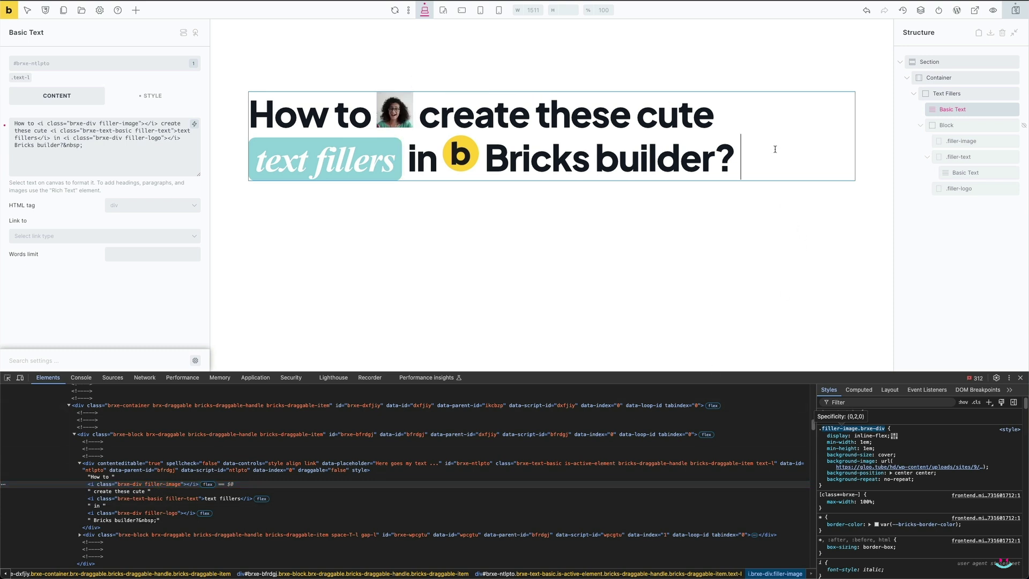
Close DevTools and give the portrait a 0.15em Translate Y and 5° Z rotation
{"action": "left_click", "coordinate": [1021, 379]}
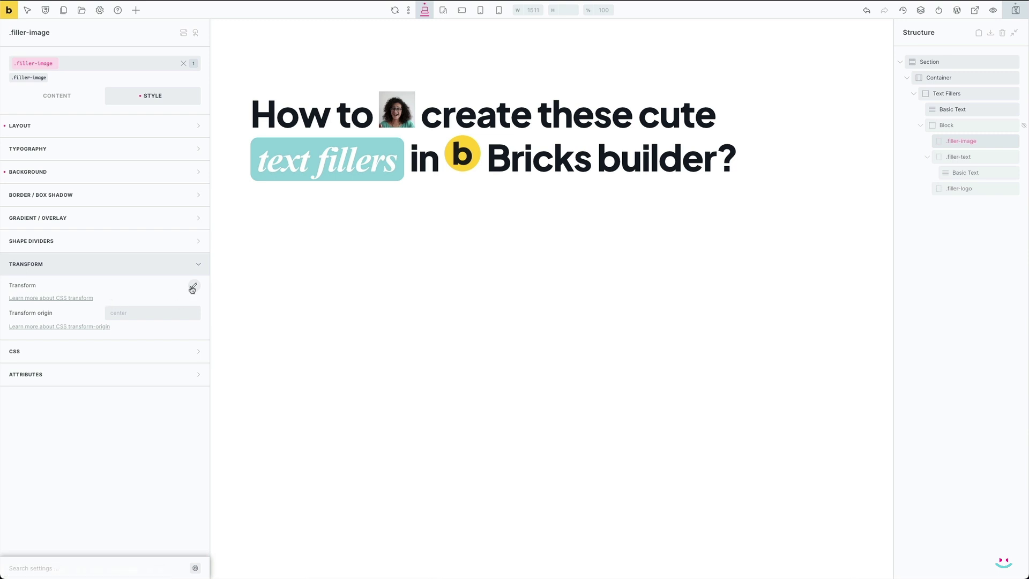
{"action": "left_click", "coordinate": [193, 288]}
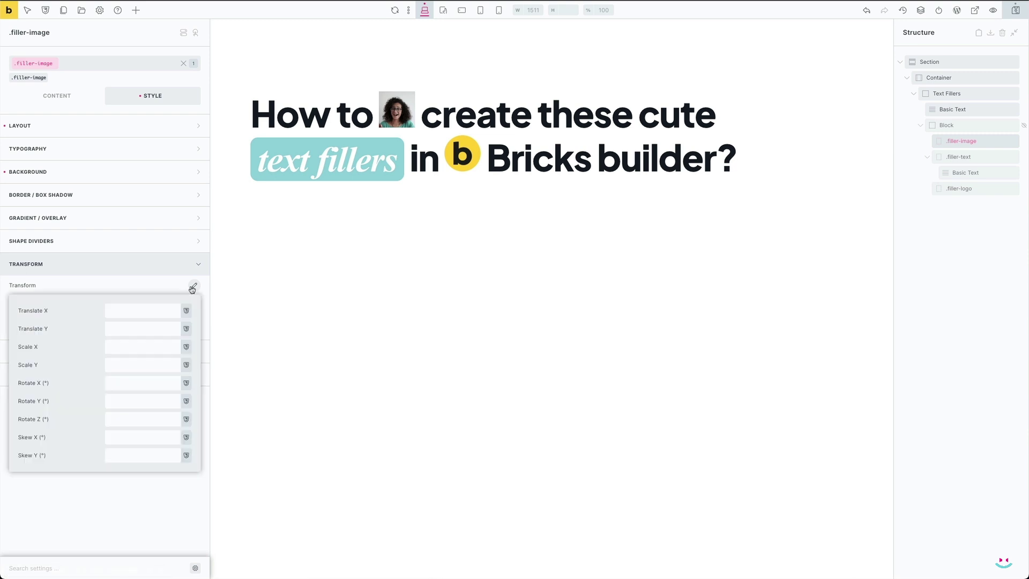
{"action": "left_click", "coordinate": [119, 329]}
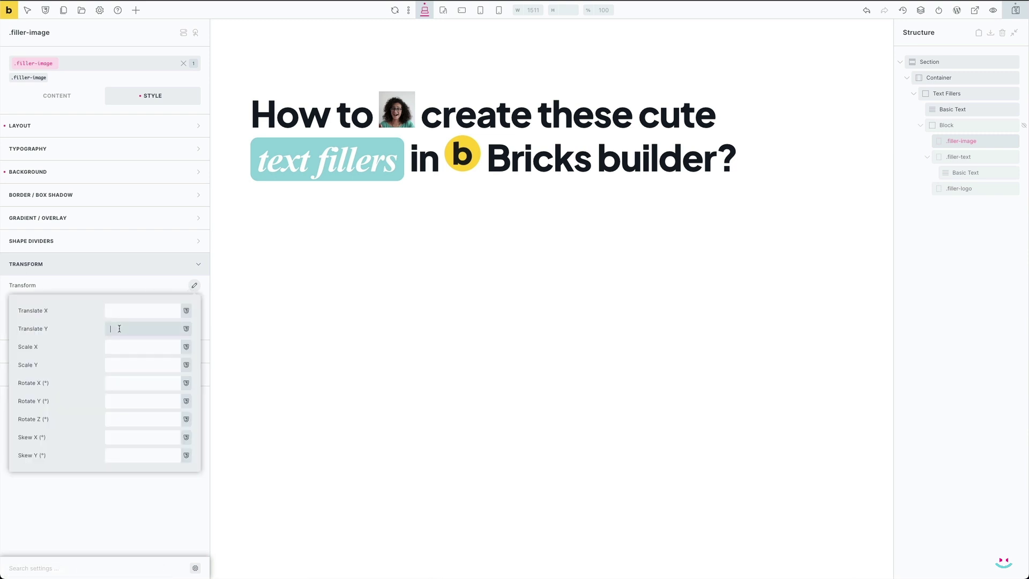
{"action": "type", "text": "0.1em"}
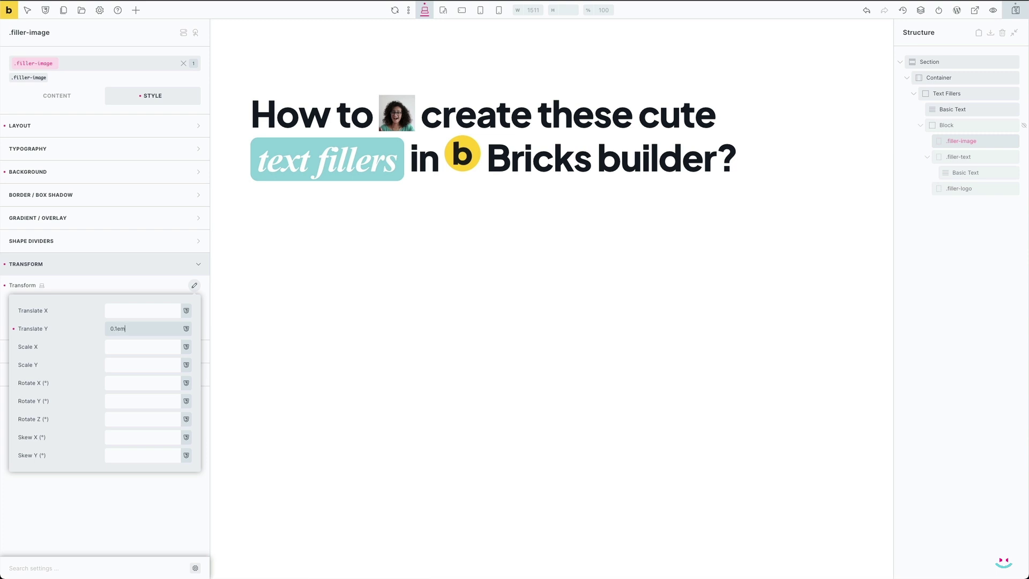
{"action": "left_click", "coordinate": [116, 328]}
{"action": "type", "text": "5"}
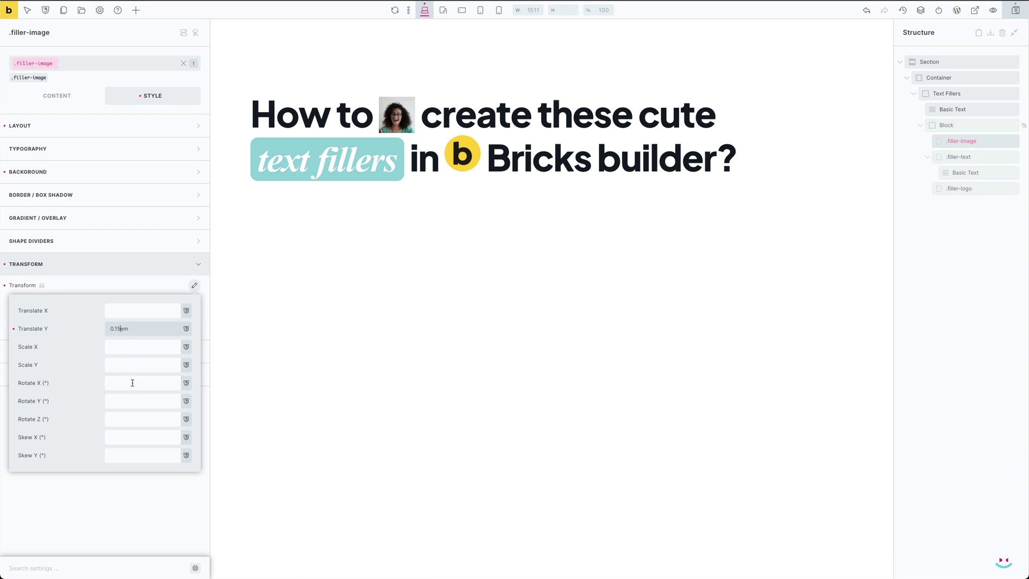
{"action": "left_click", "coordinate": [129, 419]}
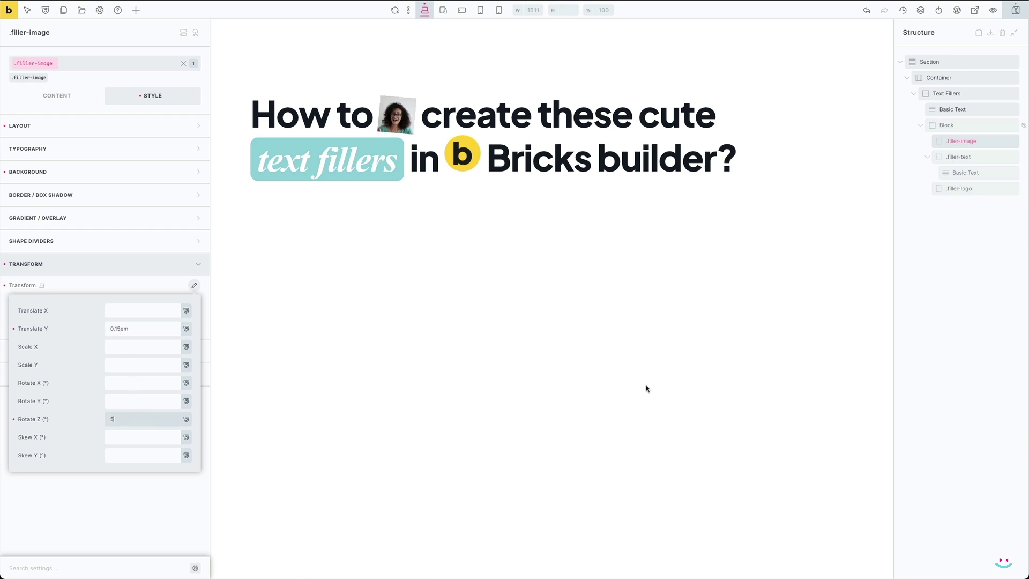
Shift the filler-logo down with a 0.15em Translate Y, then deselect it
{"action": "left_click", "coordinate": [950, 190]}
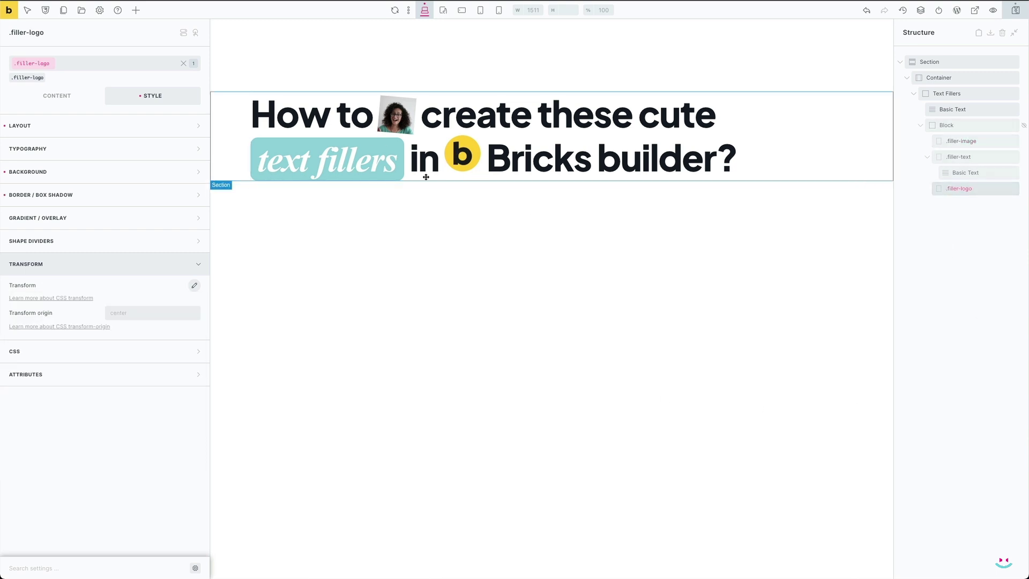
{"action": "left_click", "coordinate": [195, 285]}
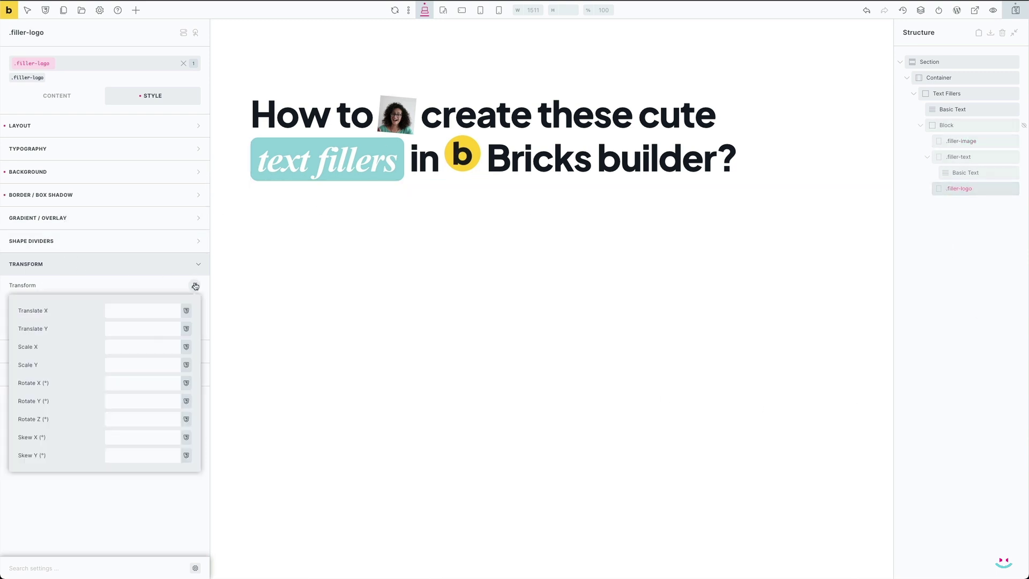
{"action": "left_click", "coordinate": [129, 331]}
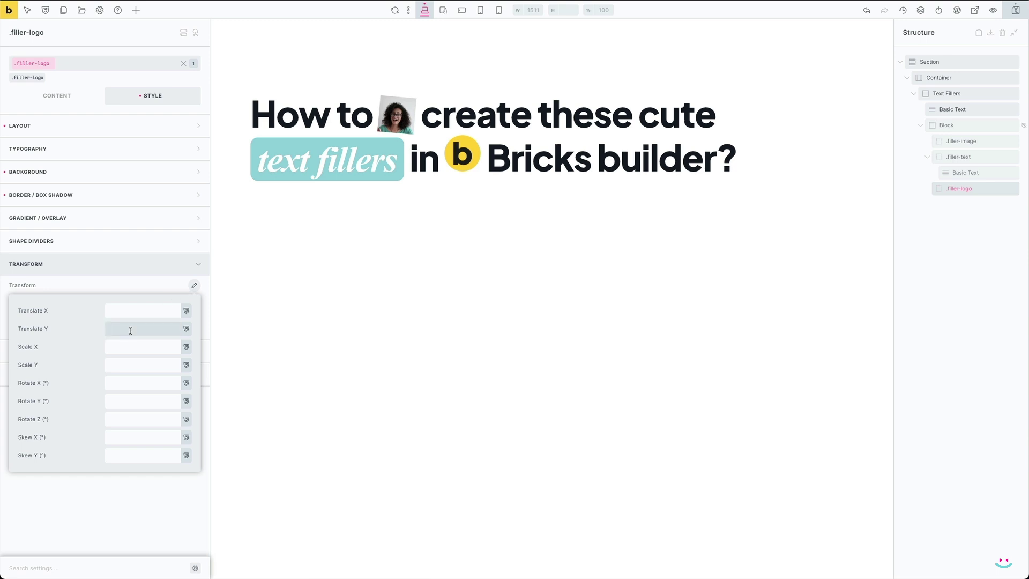
{"action": "type", "text": "0.15em"}
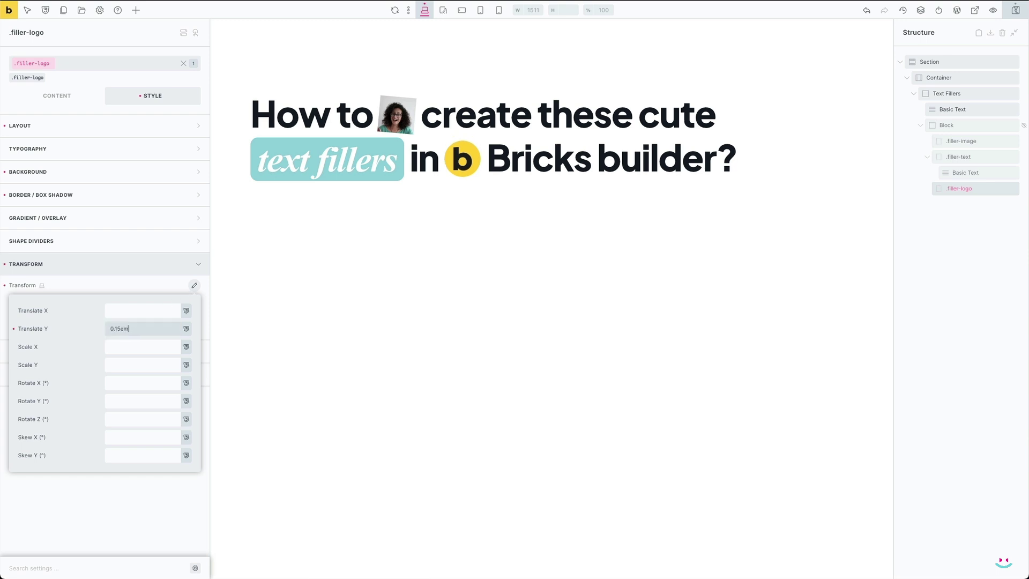
{"action": "left_click", "coordinate": [470, 297]}
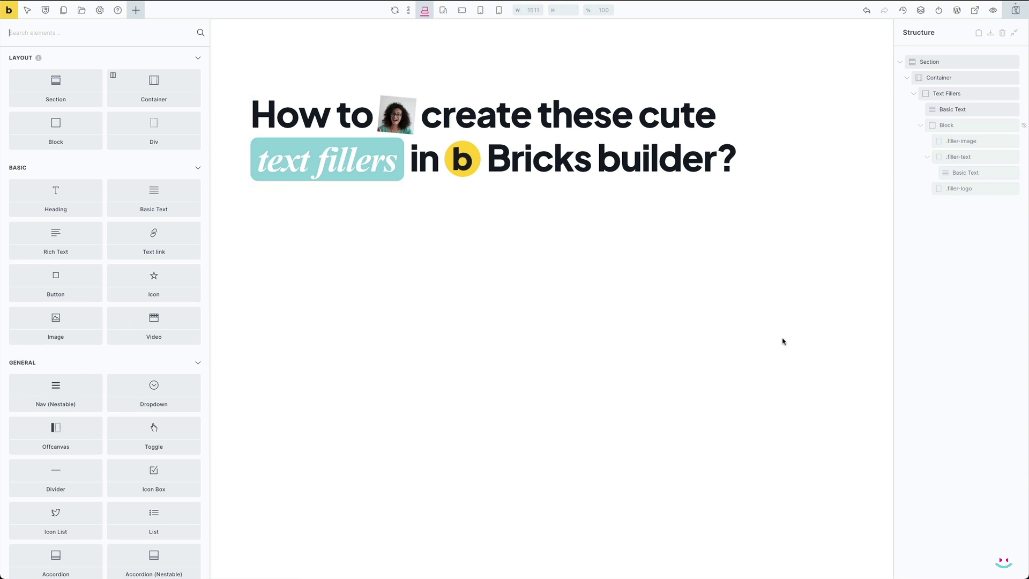
Check the heading at tablet, mobile landscape, mobile portrait and smallest widths, return to desktop, then save
{"action": "left_click", "coordinate": [443, 11]}
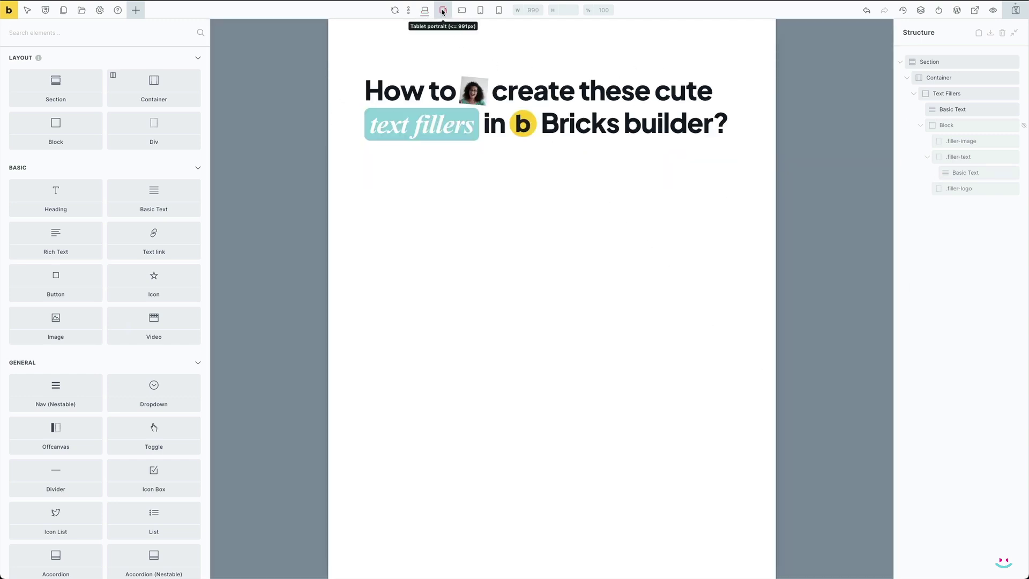
{"action": "left_click", "coordinate": [460, 11]}
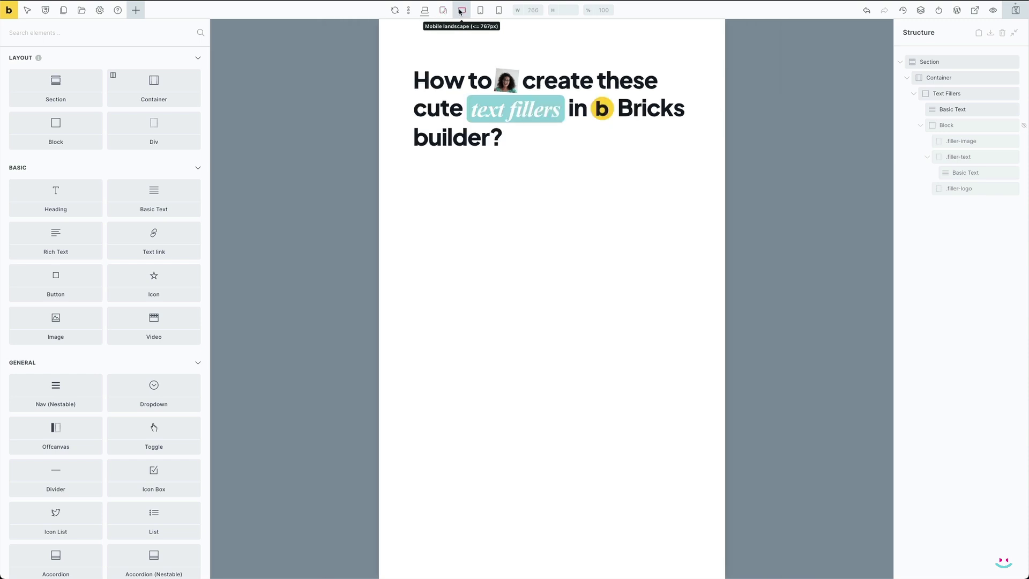
{"action": "left_click", "coordinate": [481, 12]}
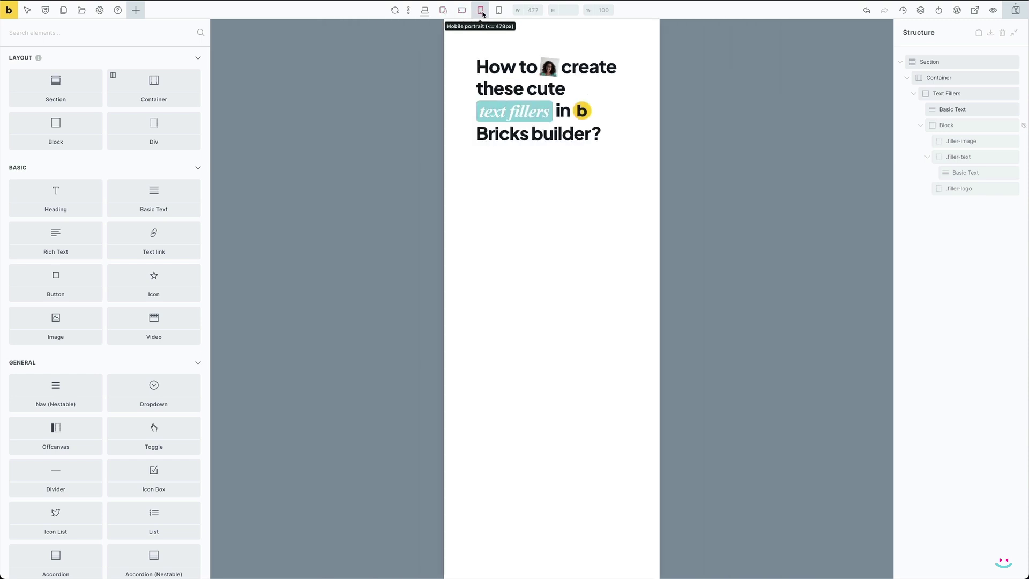
{"action": "left_click", "coordinate": [499, 11]}
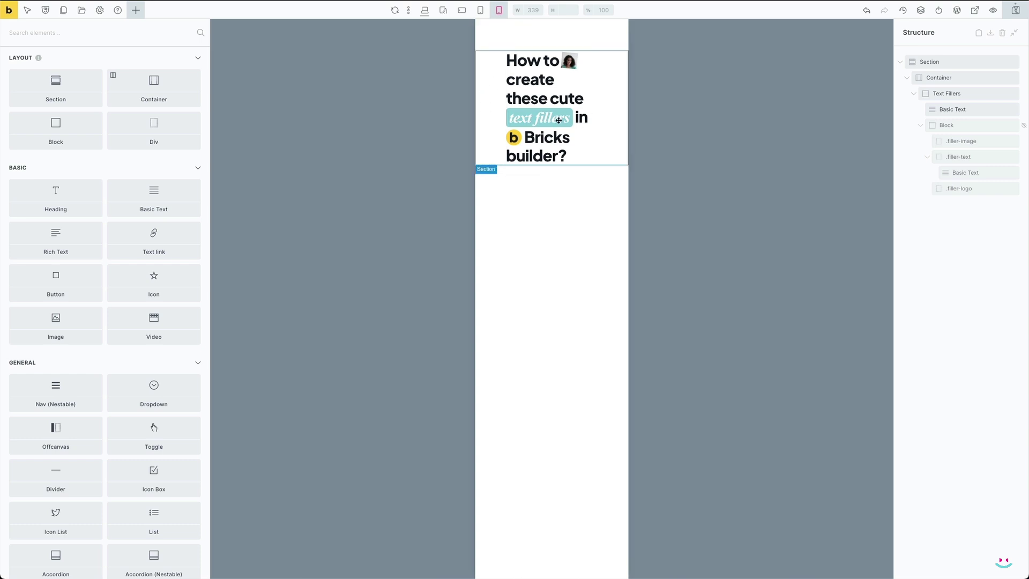
{"action": "left_click", "coordinate": [481, 11]}
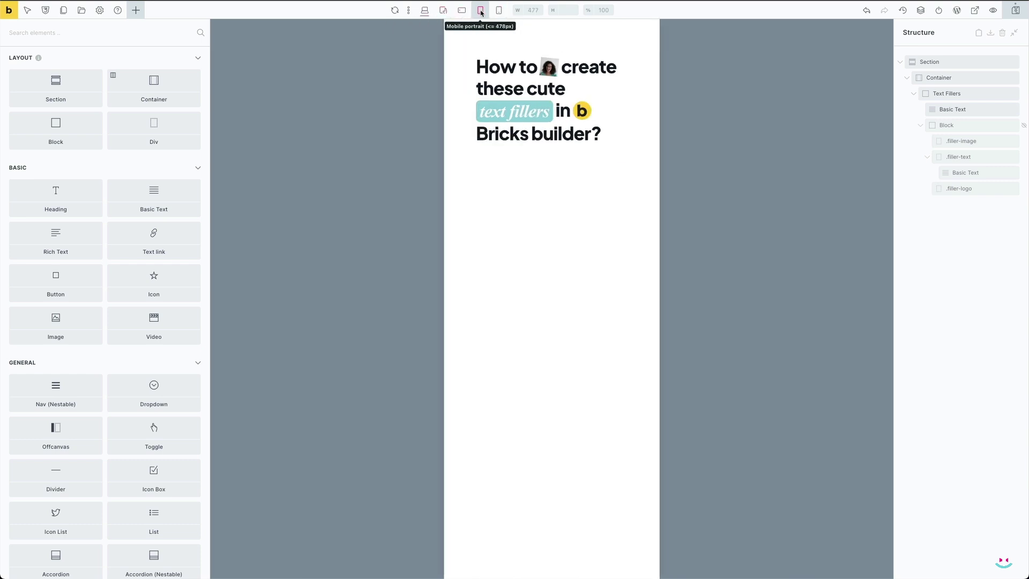
{"action": "left_click", "coordinate": [461, 11]}
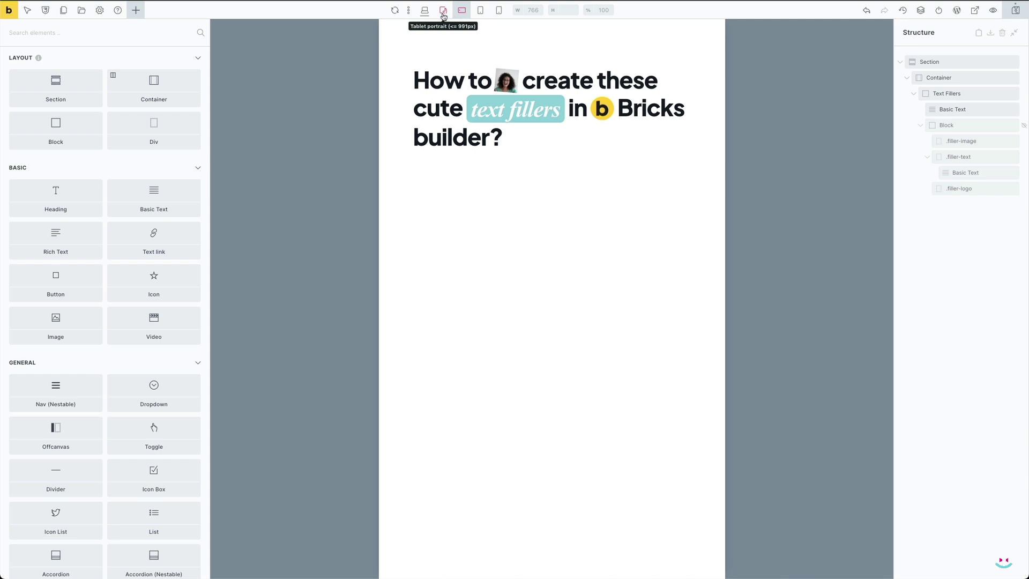
{"action": "left_click", "coordinate": [443, 10]}
{"action": "left_click", "coordinate": [424, 11]}
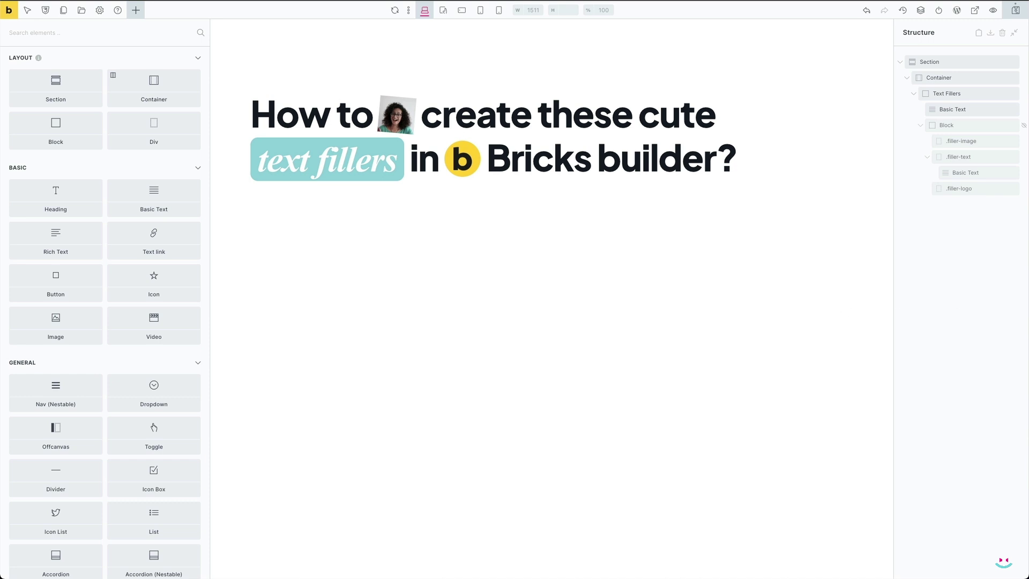
{"action": "left_click", "coordinate": [1016, 10]}
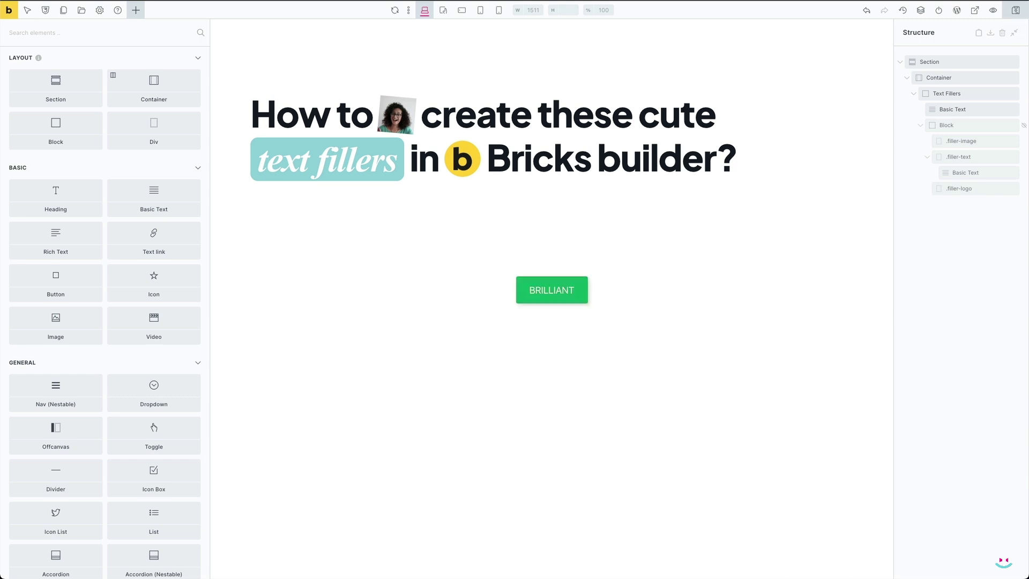